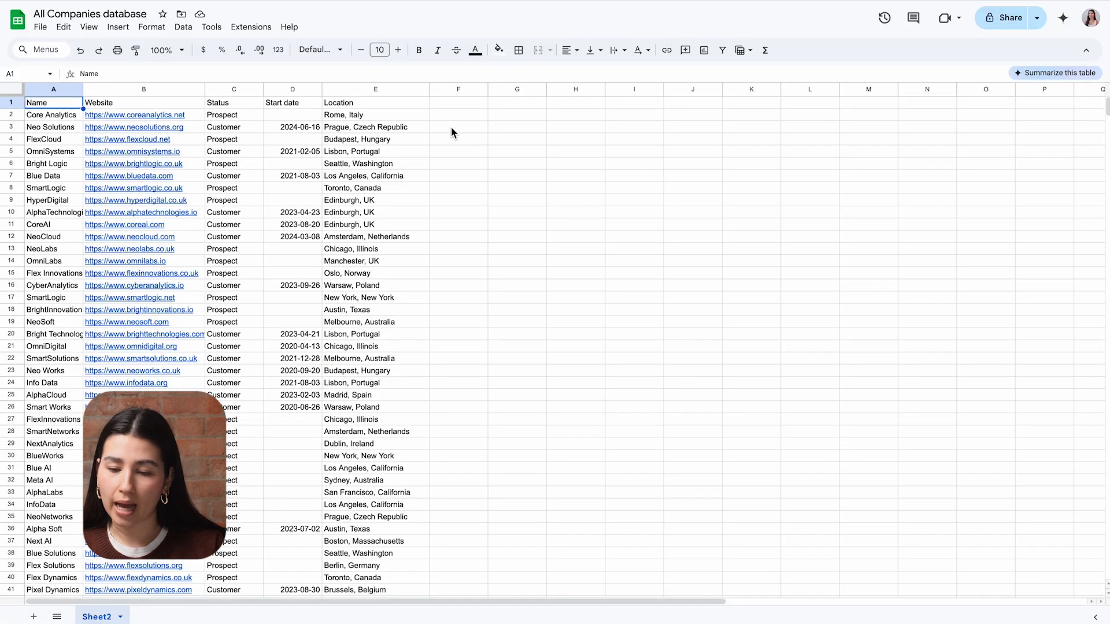
Review the Website, Status, Start date and Location columns of the All Companies database sheet
{"action": "left_click", "coordinate": [134, 106]}
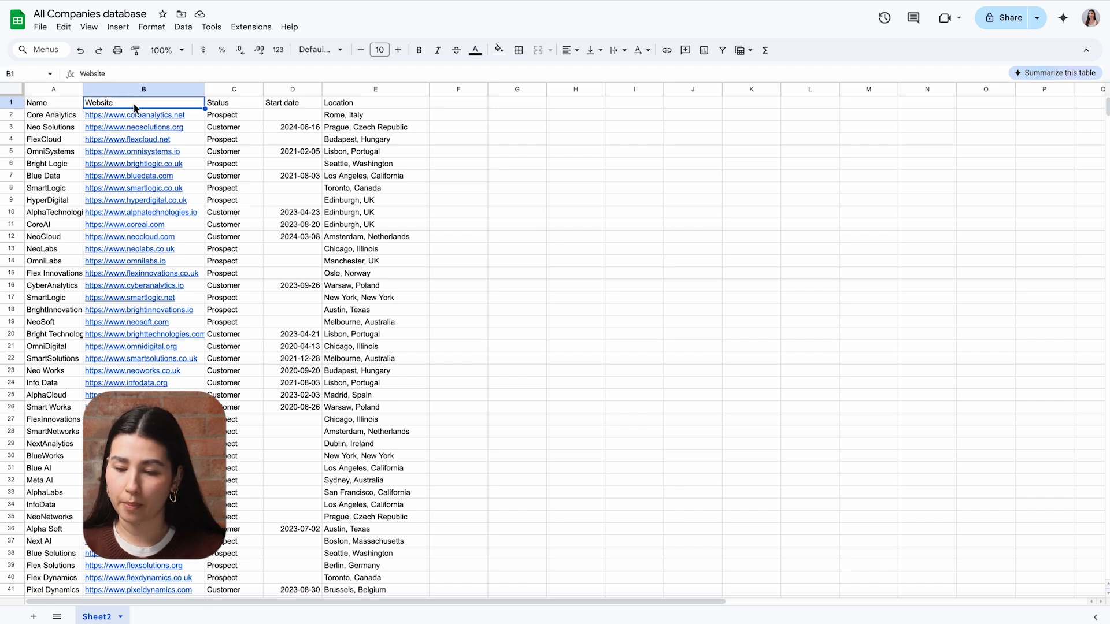
{"action": "left_click", "coordinate": [250, 104]}
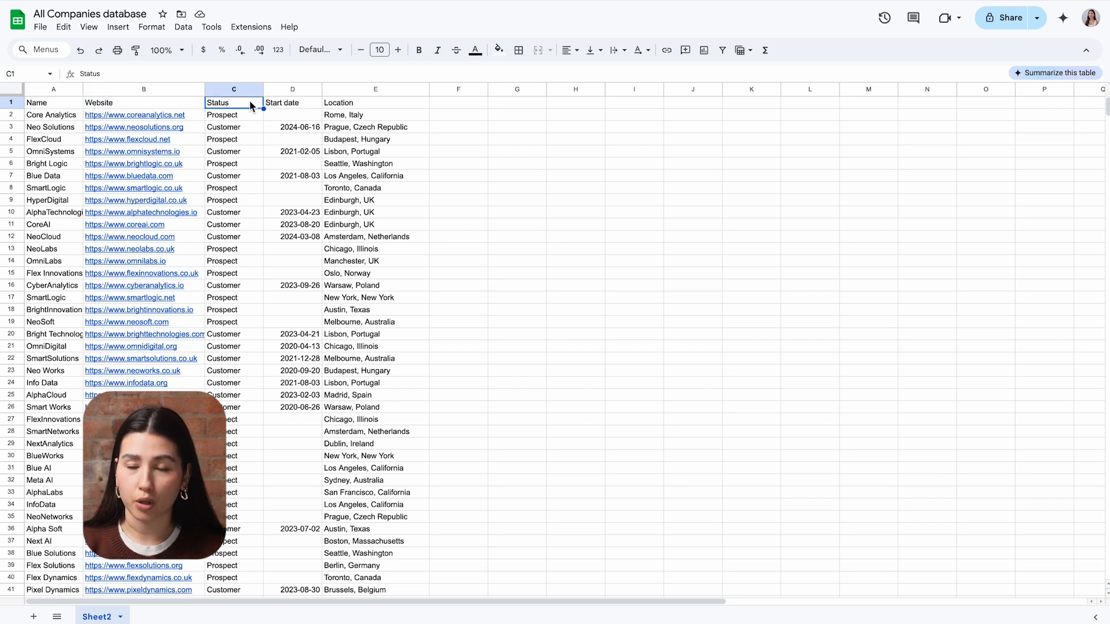
{"action": "left_click", "coordinate": [311, 104]}
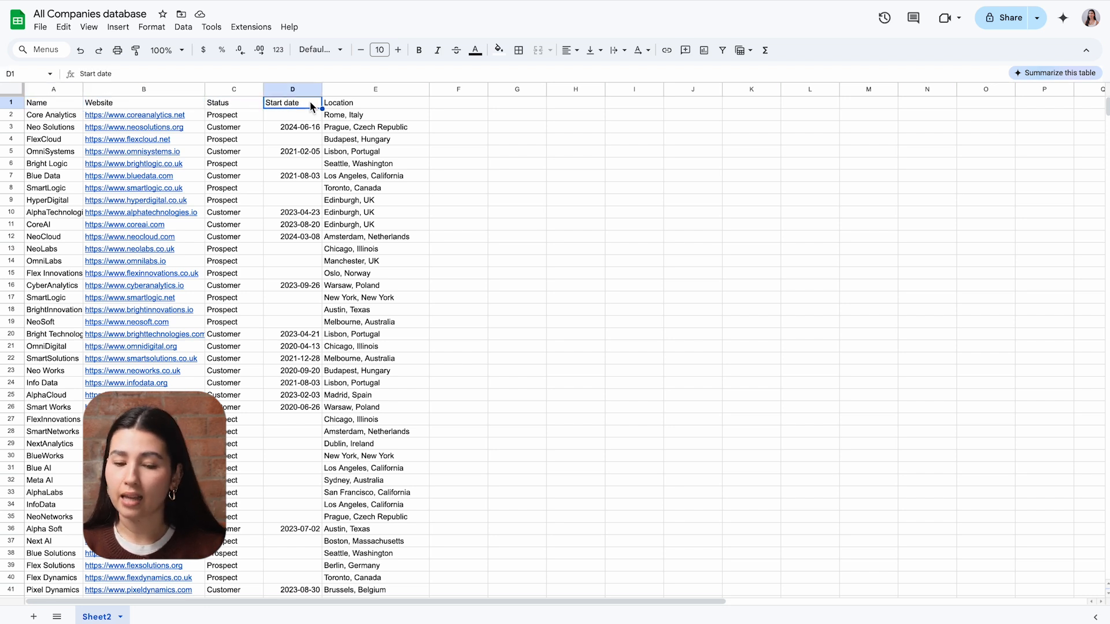
{"action": "left_click", "coordinate": [380, 106]}
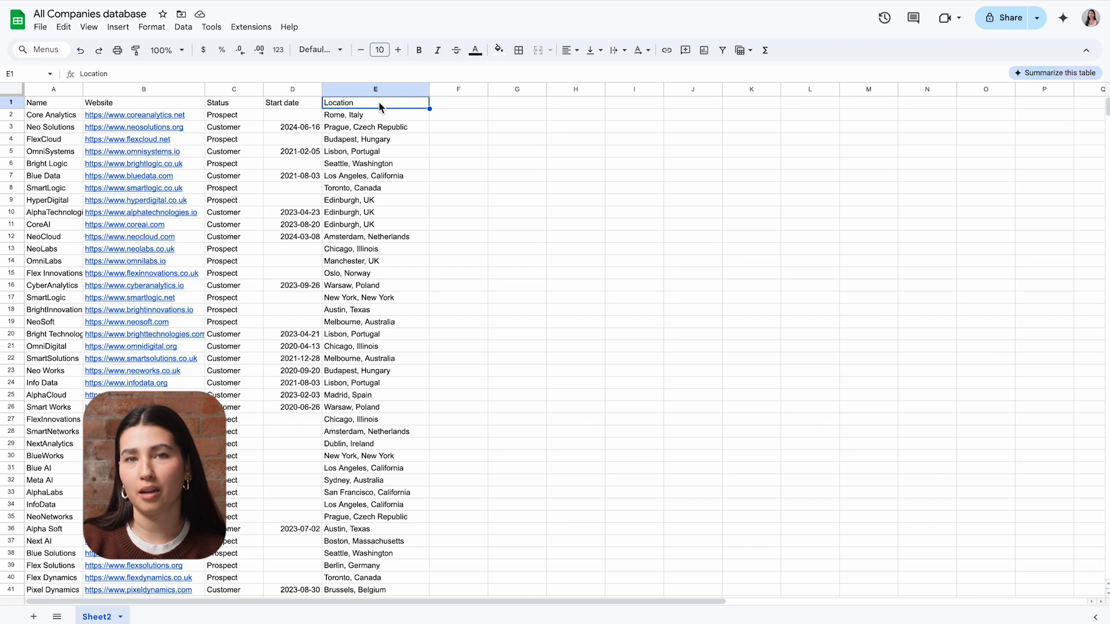
{"action": "left_click", "coordinate": [277, 91]}
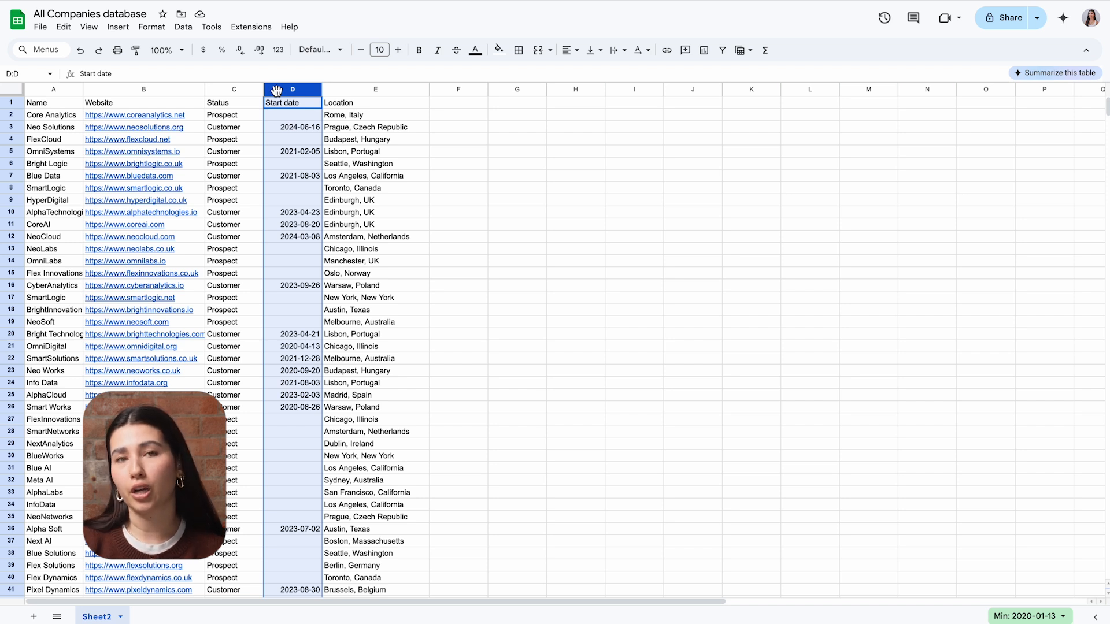
{"action": "left_click", "coordinate": [336, 92]}
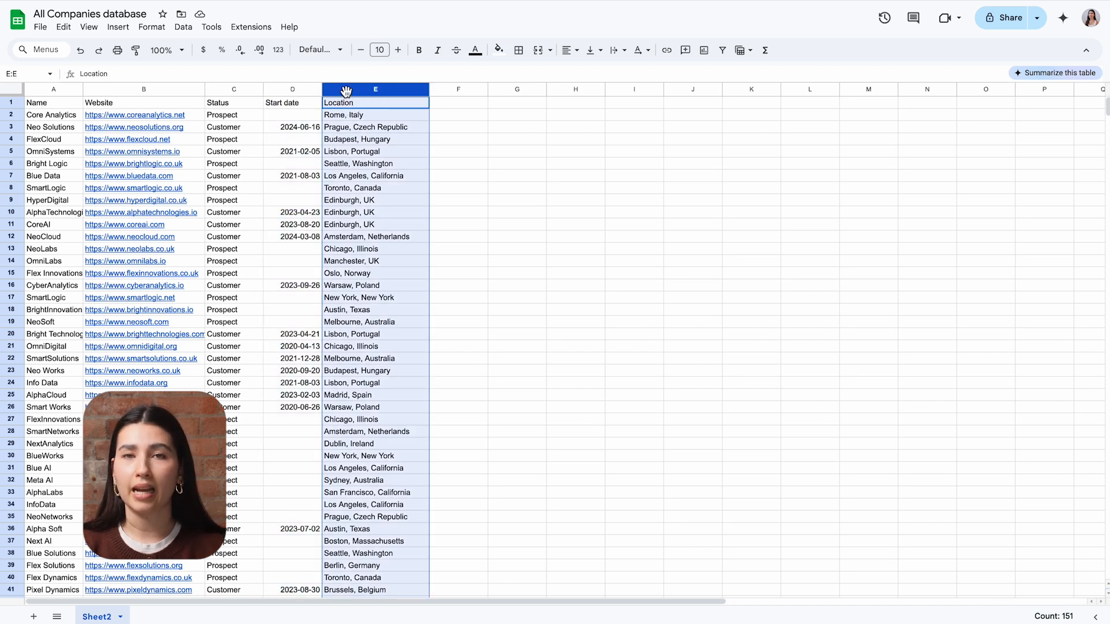
{"action": "left_click", "coordinate": [477, 204]}
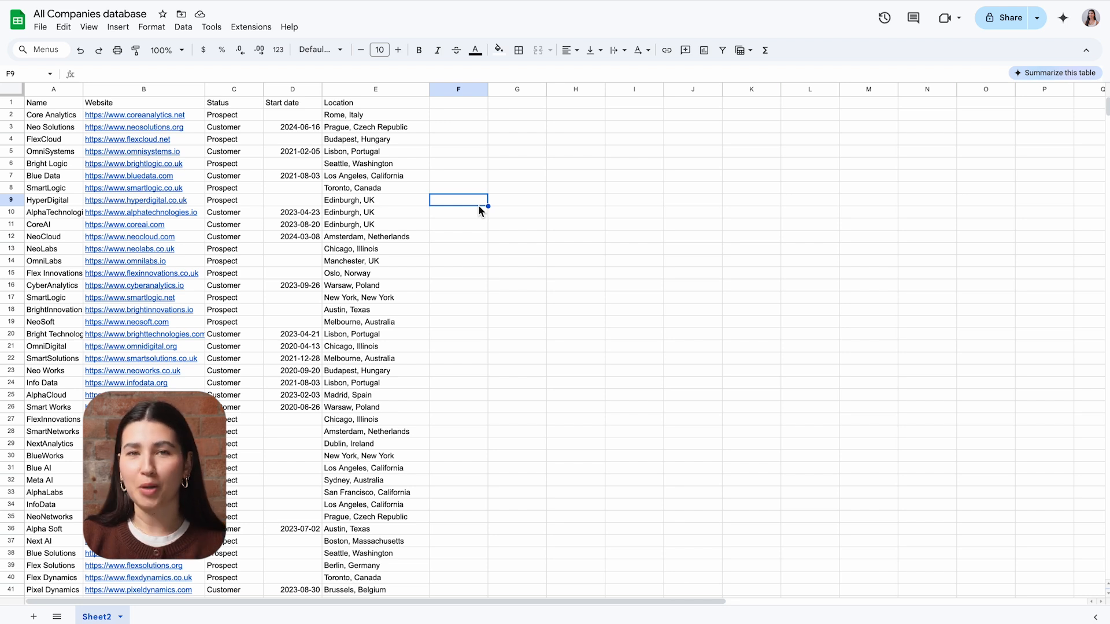
{"action": "left_click", "coordinate": [183, 89]}
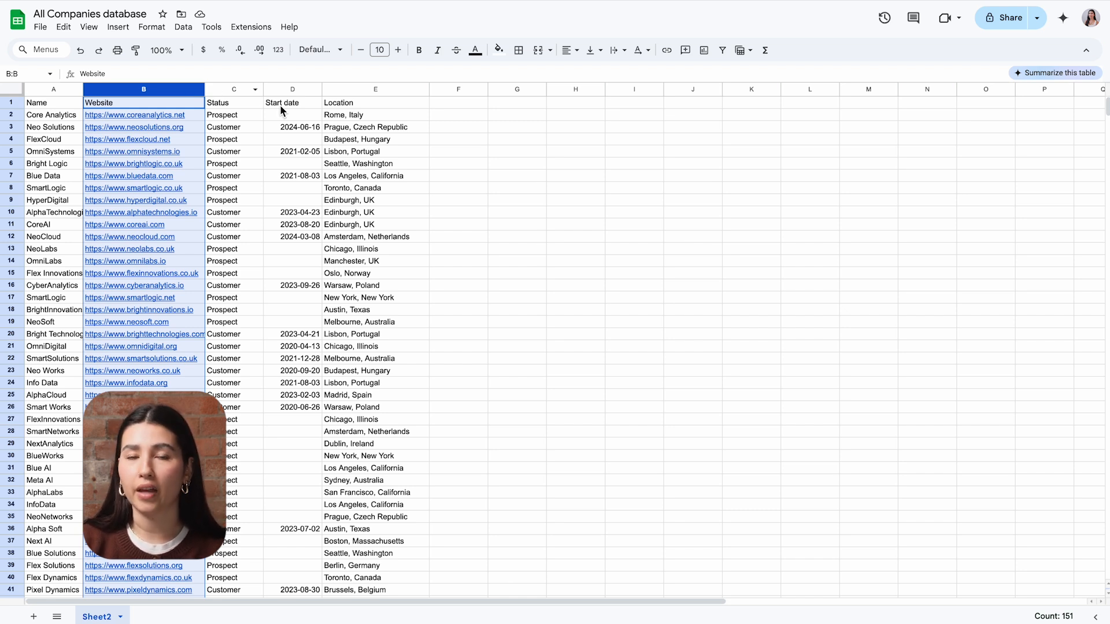
{"action": "left_click", "coordinate": [467, 145]}
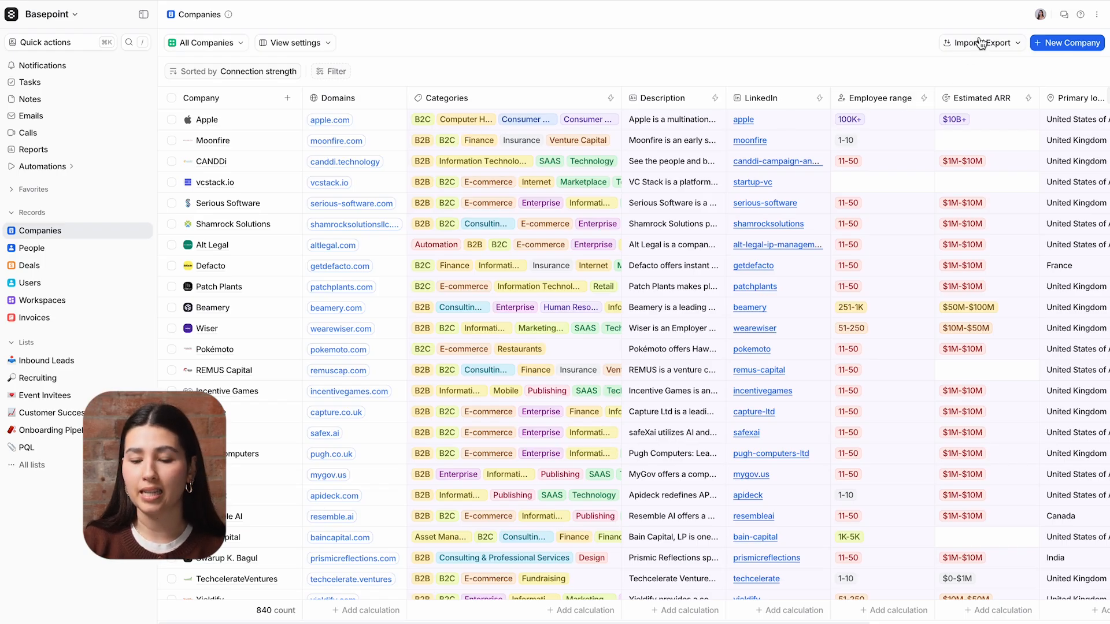
In Attio, start a CSV import into Companies and upload "All Companies database - Sheet2.csv" for column mapping
{"action": "left_click", "coordinate": [978, 49]}
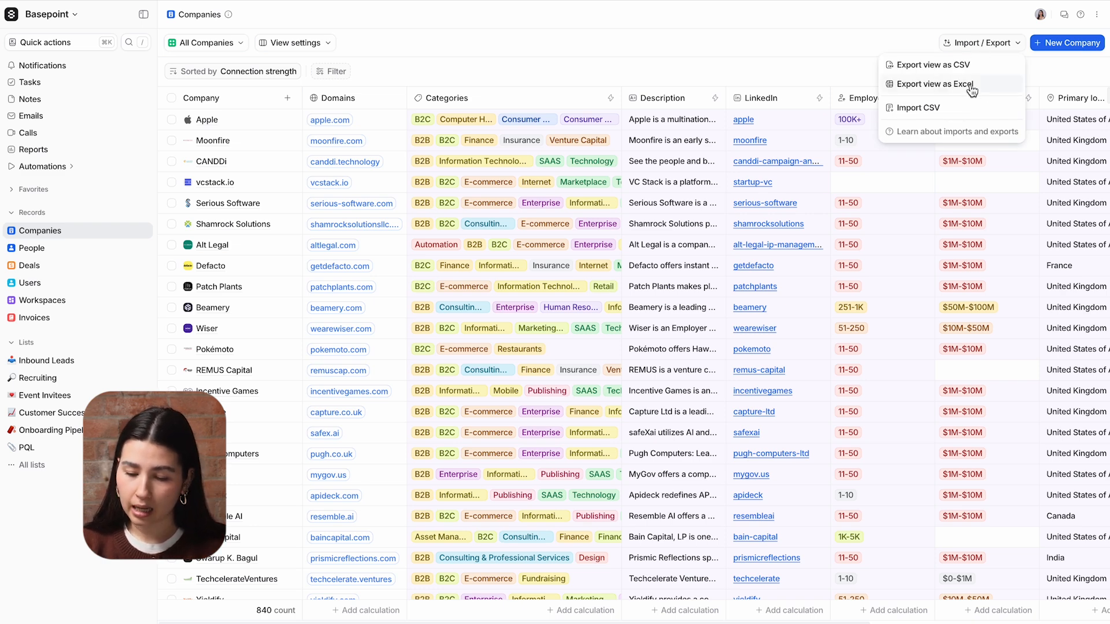
{"action": "left_click", "coordinate": [965, 107]}
{"action": "left_click", "coordinate": [665, 356]}
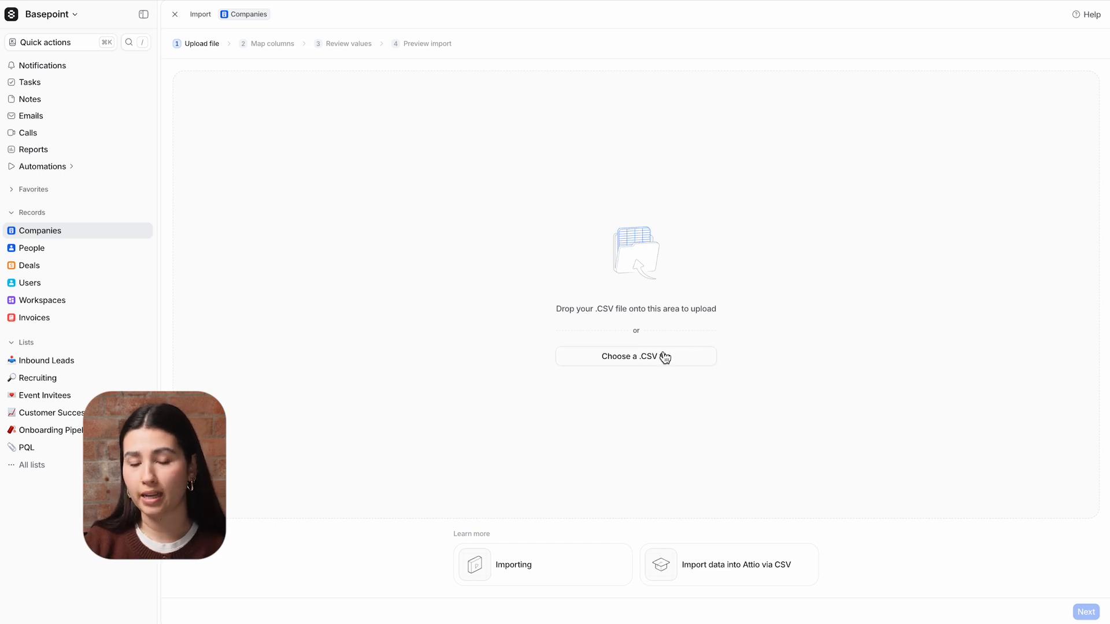
{"action": "left_click", "coordinate": [1086, 611]}
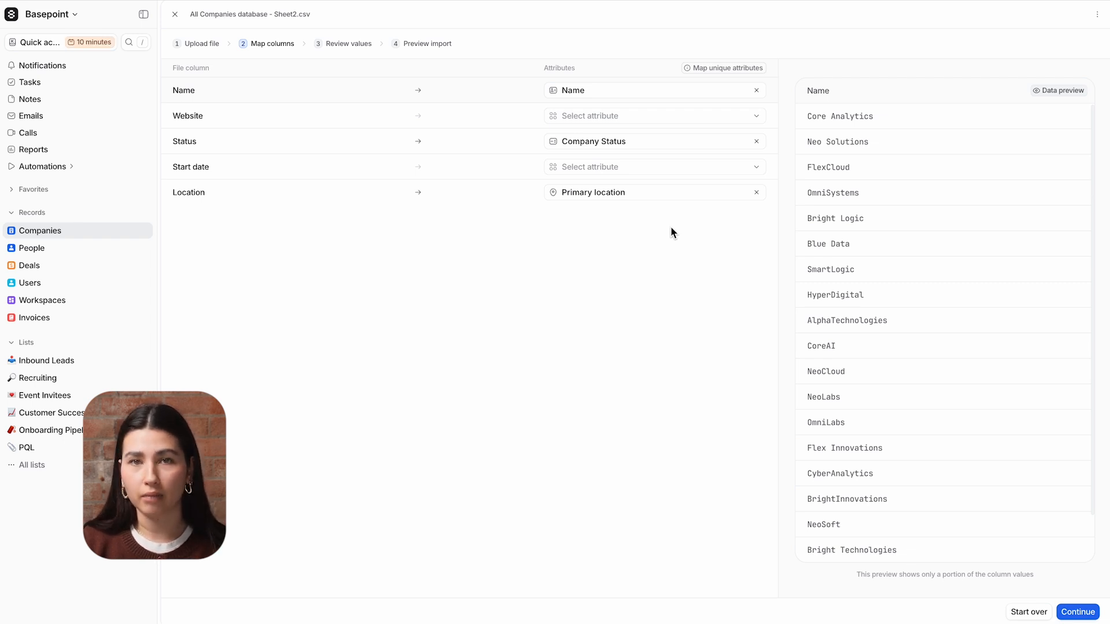
Map the Website column to Domains and the Start date column to a new Date attribute named "Start date"
{"action": "left_click", "coordinate": [657, 117]}
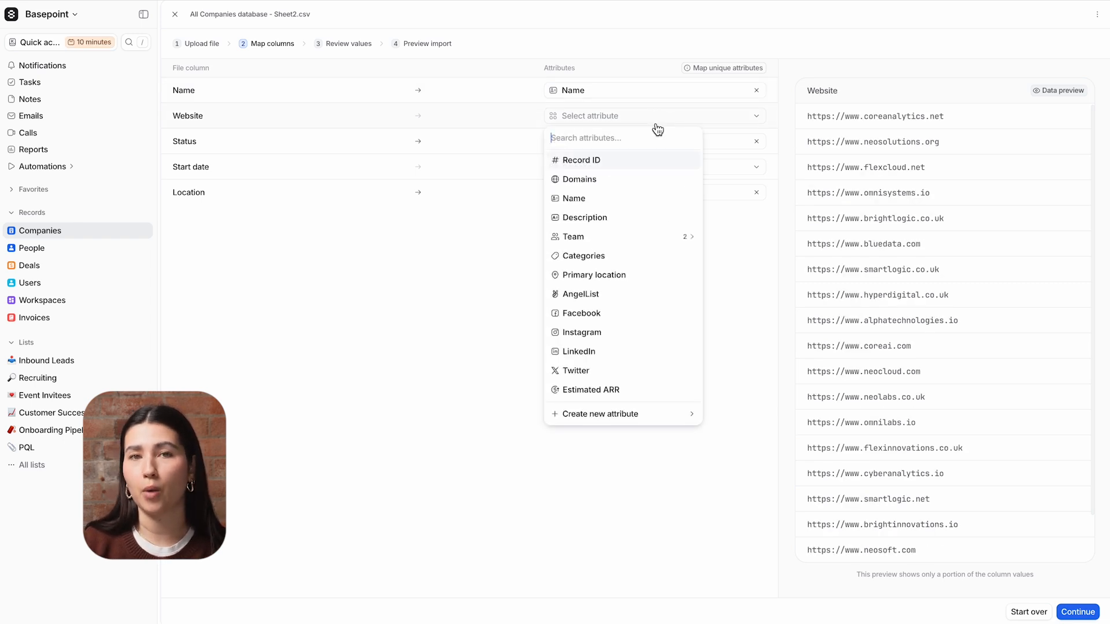
{"action": "left_click", "coordinate": [648, 181]}
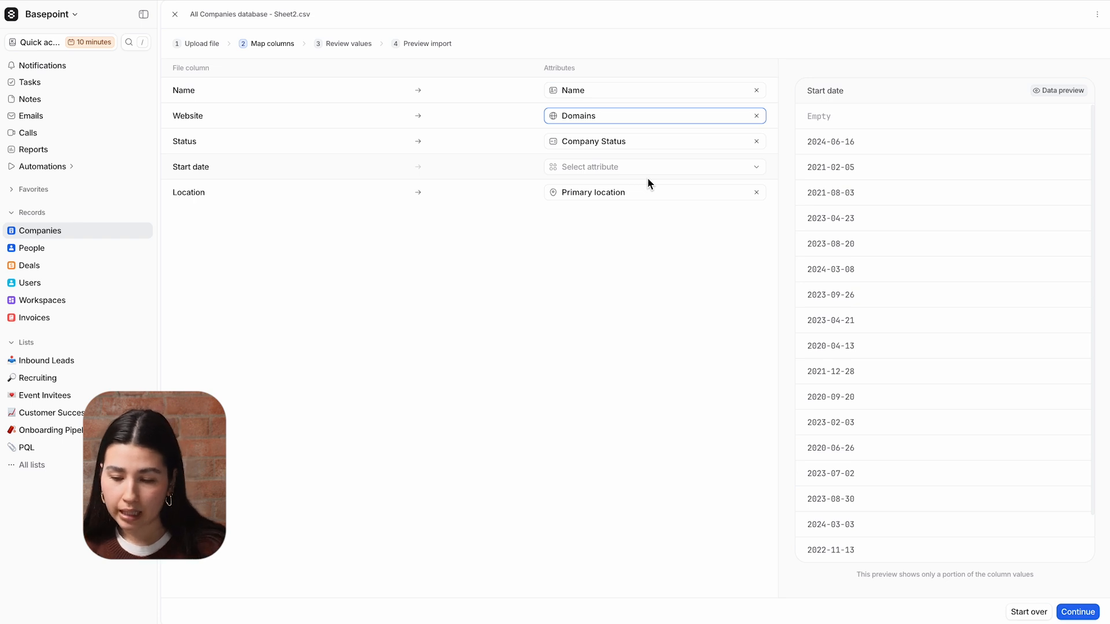
{"action": "left_click", "coordinate": [647, 171]}
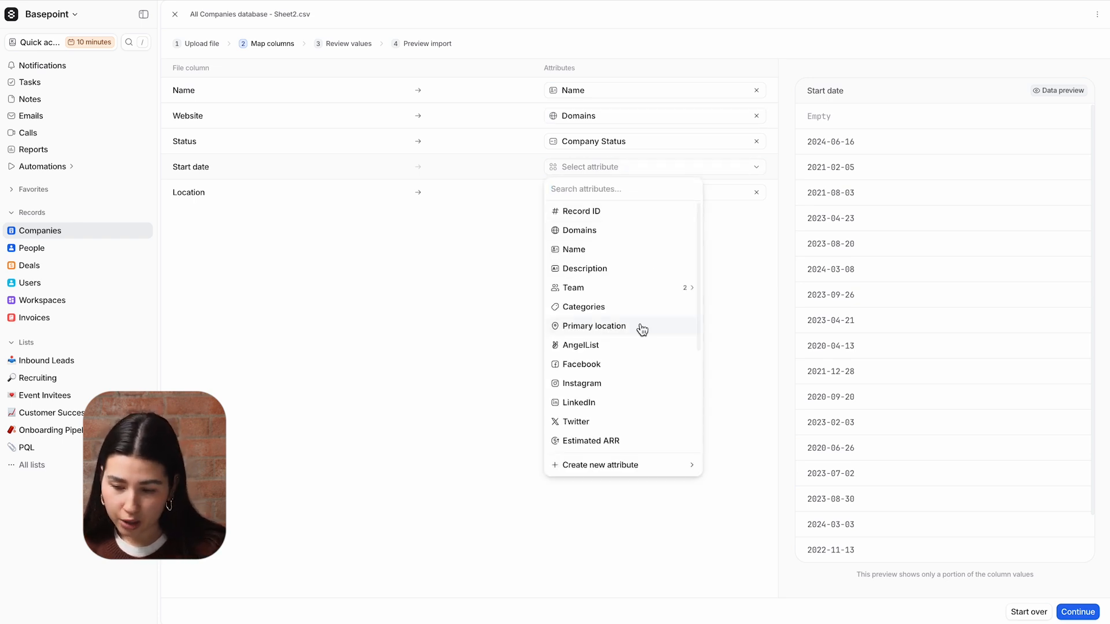
{"action": "mouse_move", "coordinate": [625, 466]}
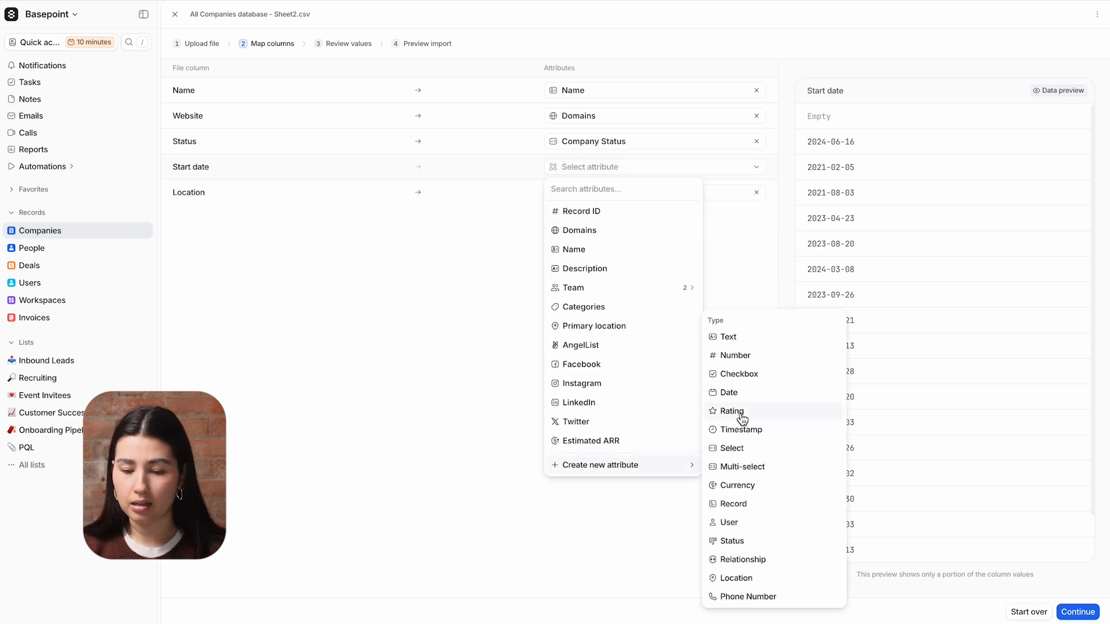
{"action": "left_click", "coordinate": [735, 393]}
{"action": "type", "text": "Start date"}
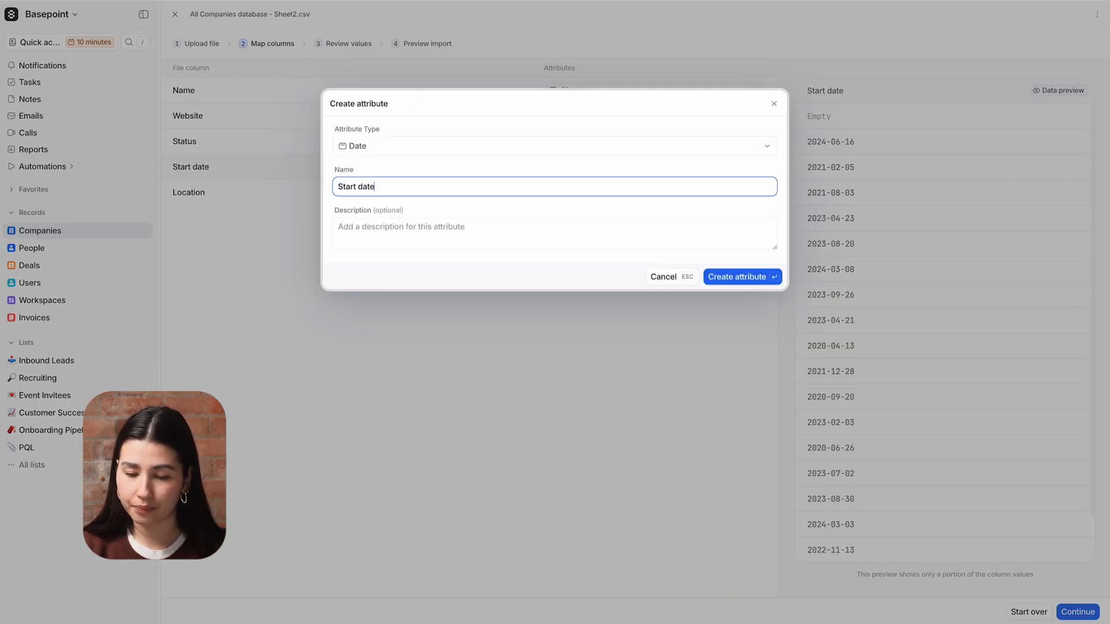
{"action": "key", "text": "Return"}
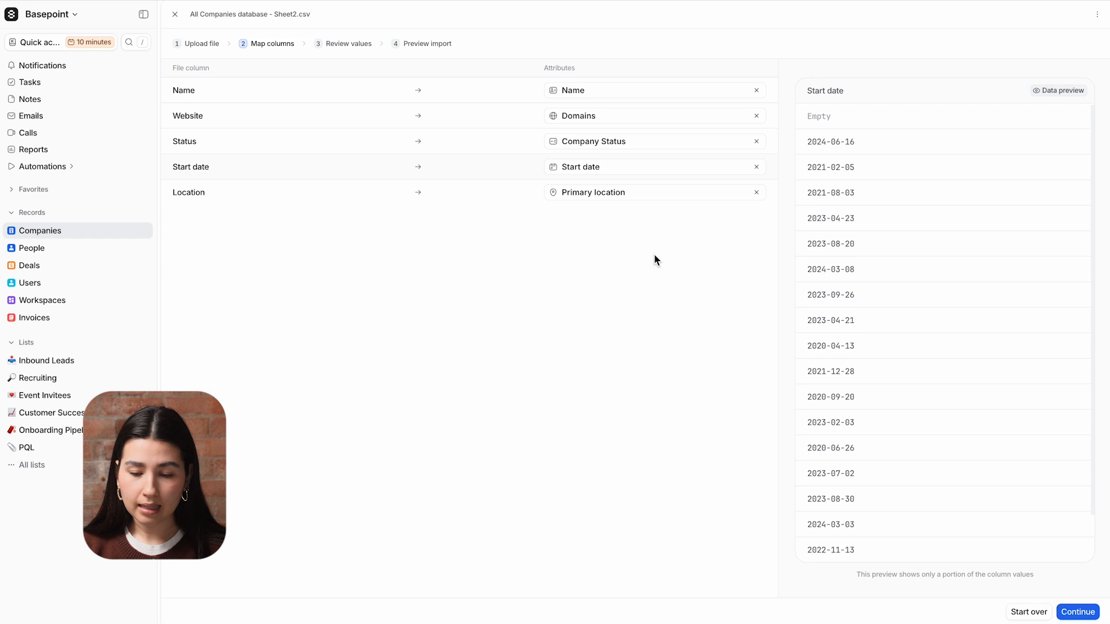
Accept the column mapping and mapped values, and run the Companies import
{"action": "left_click", "coordinate": [1087, 613]}
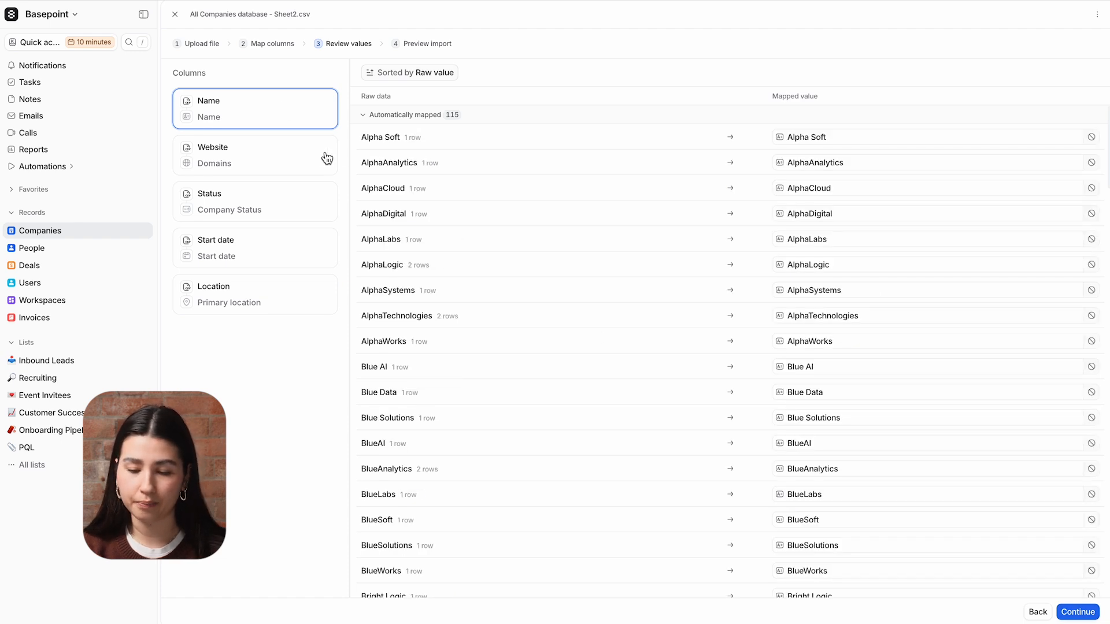
{"action": "left_click", "coordinate": [1093, 617]}
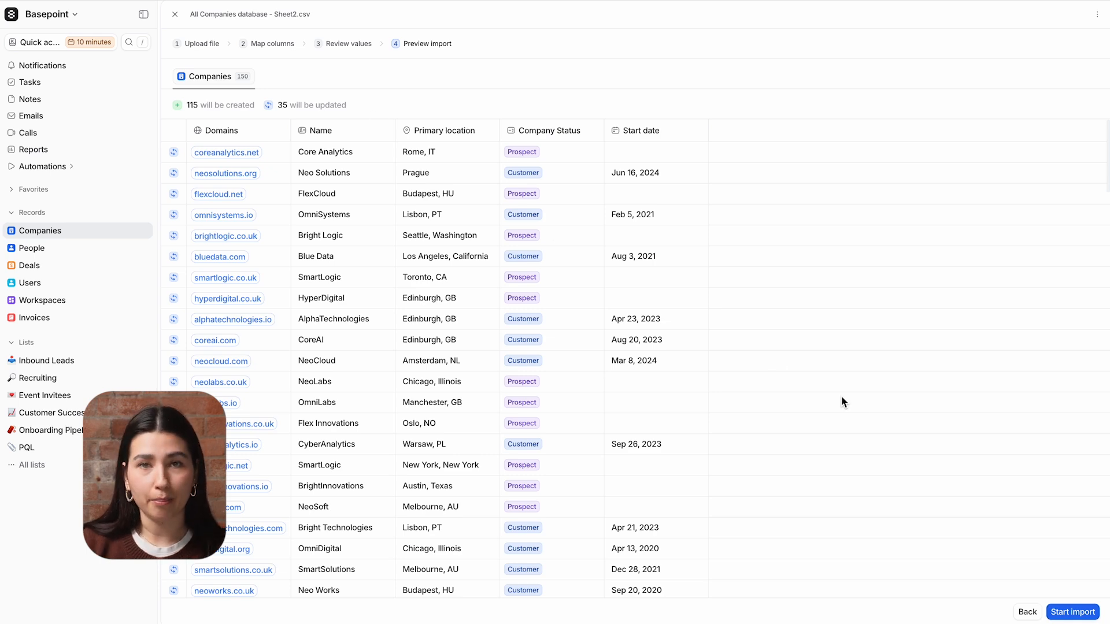
{"action": "left_click", "coordinate": [1073, 613]}
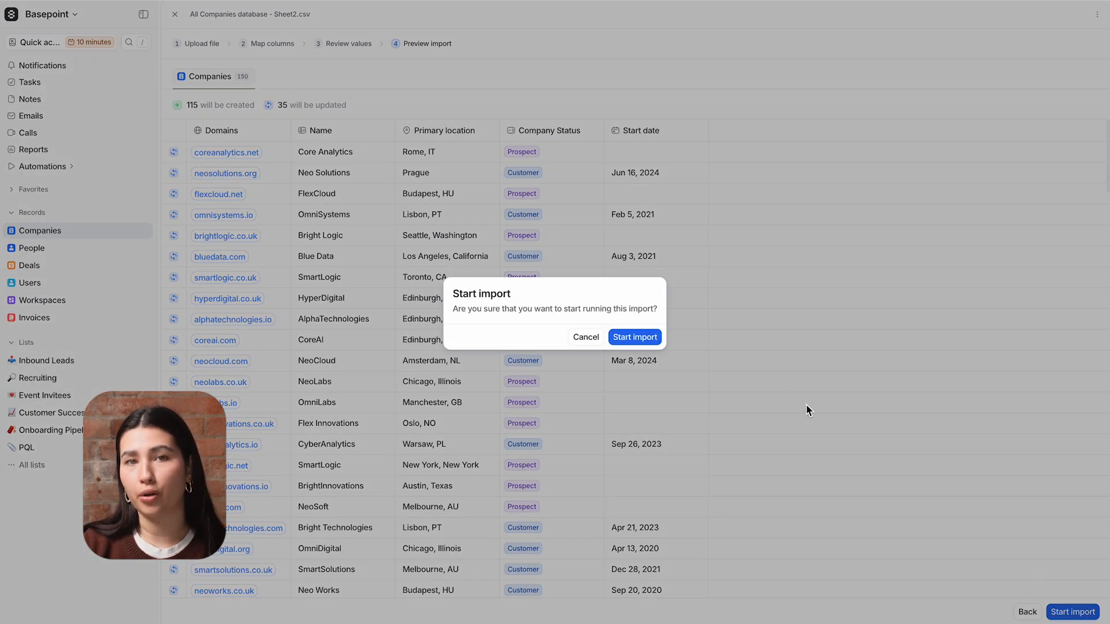
{"action": "left_click", "coordinate": [650, 343]}
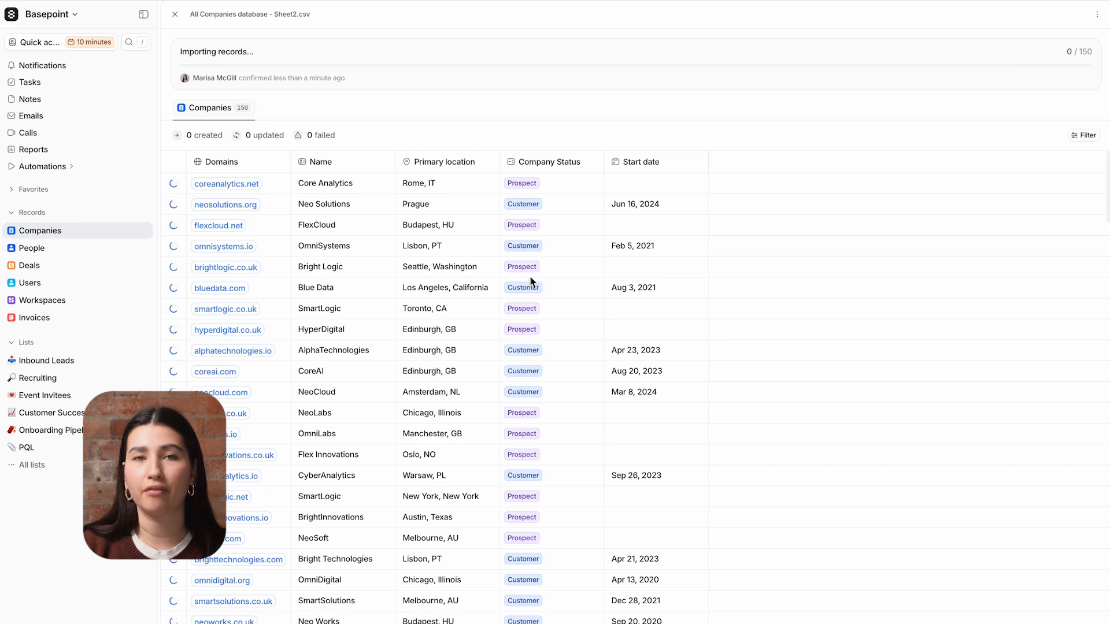
Find the current All Companies database import in the workspace's import history and view its details
{"action": "left_click", "coordinate": [65, 15]}
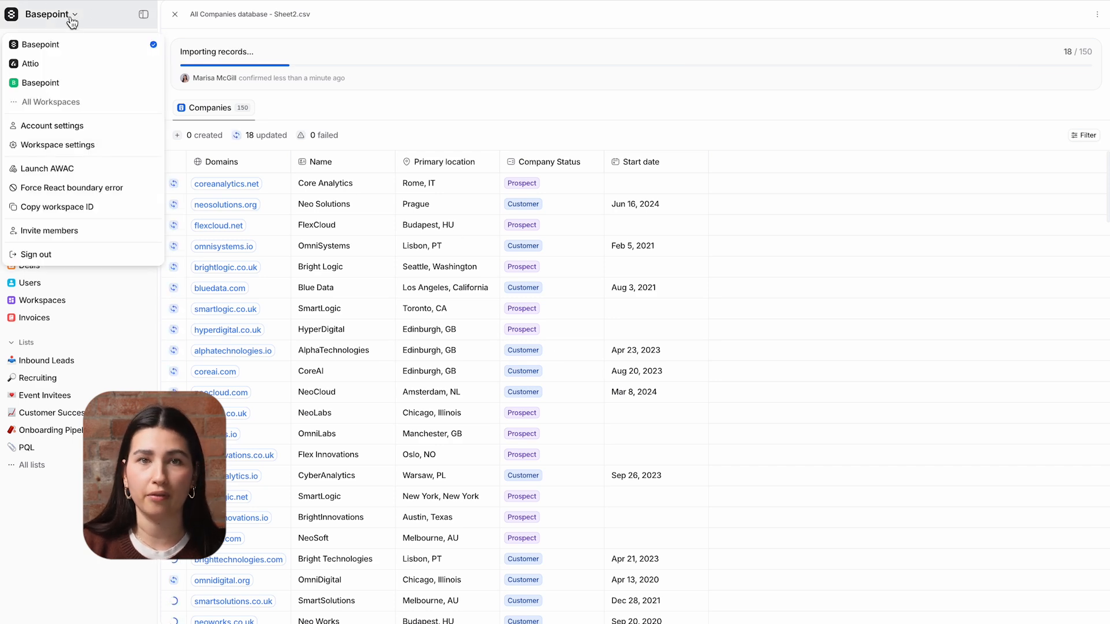
{"action": "left_click", "coordinate": [74, 145]}
{"action": "left_click", "coordinate": [63, 467]}
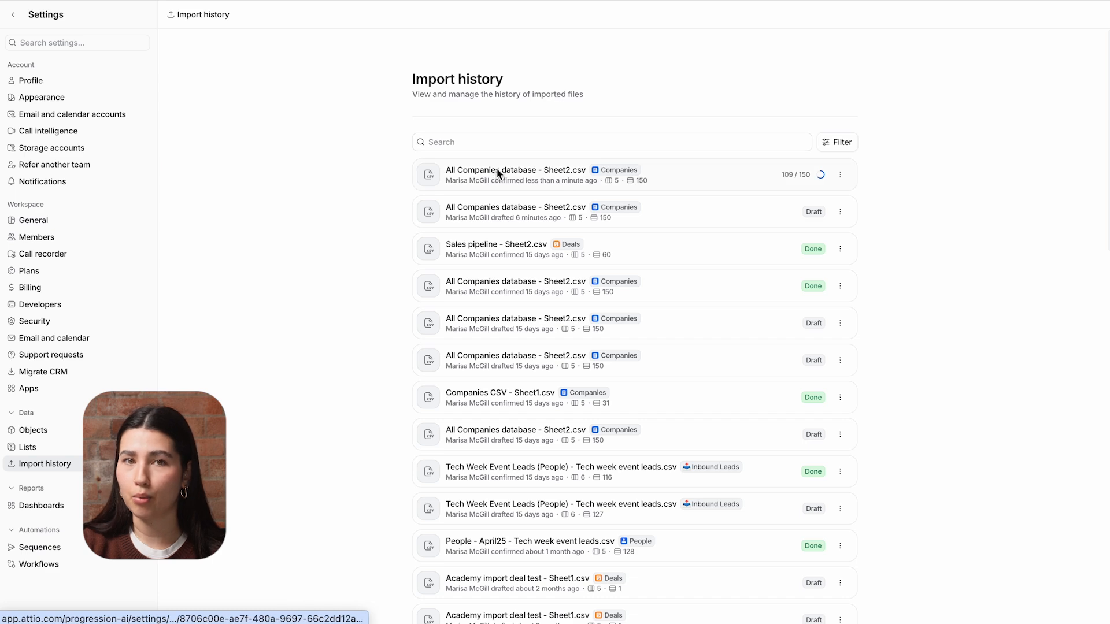
{"action": "left_click", "coordinate": [497, 173]}
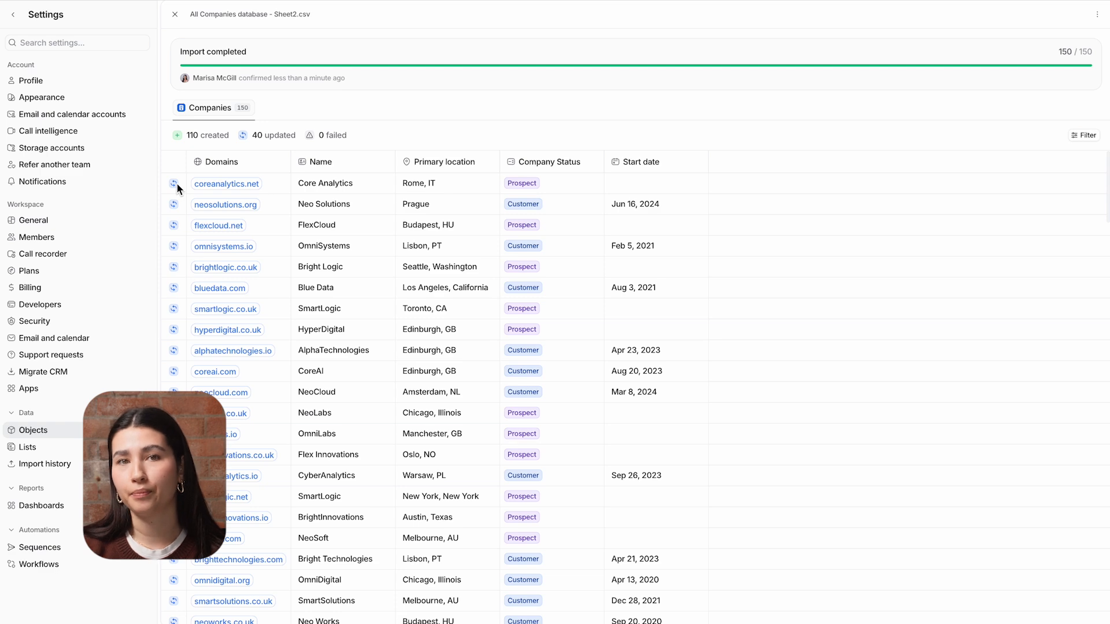
Leave the workspace settings and view the Companies records, followed by the Deals records
{"action": "left_click", "coordinate": [13, 15]}
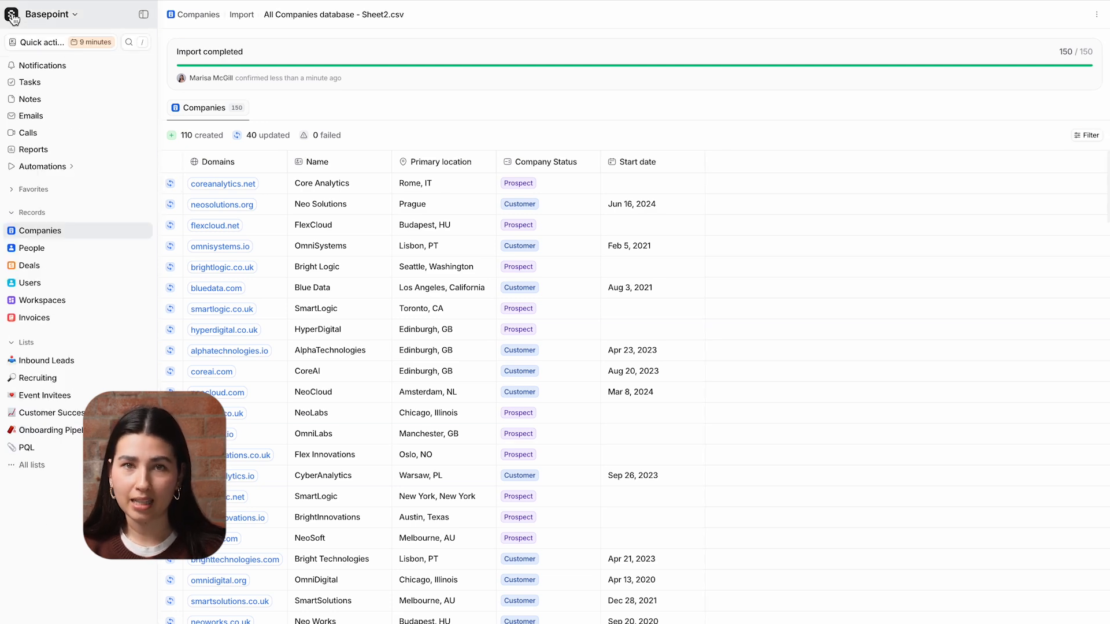
{"action": "left_click", "coordinate": [58, 232]}
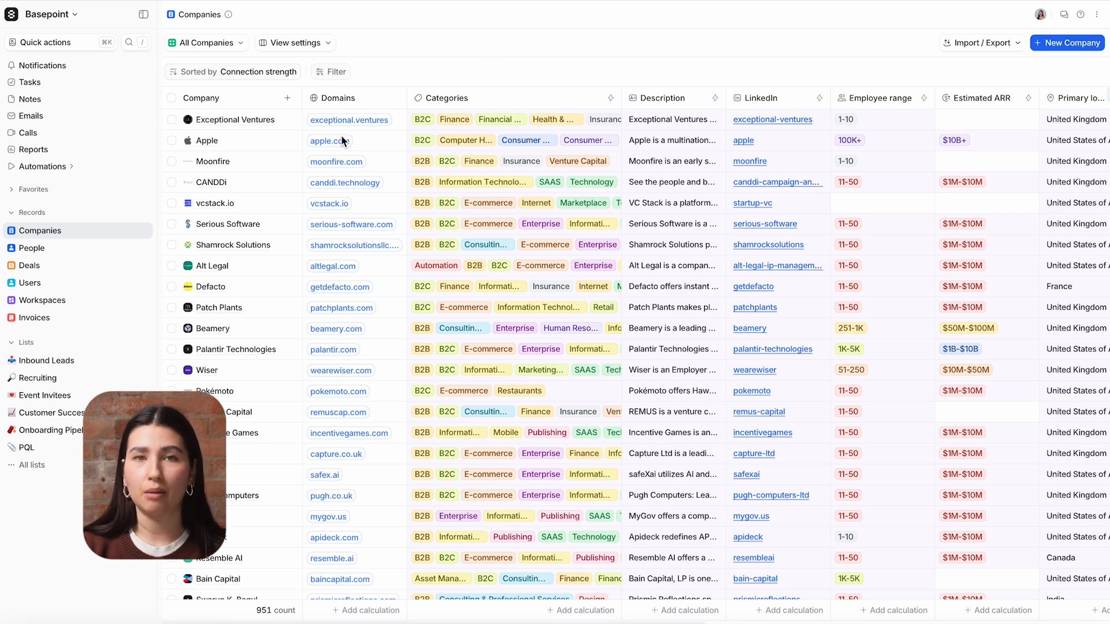
{"action": "left_click", "coordinate": [109, 266]}
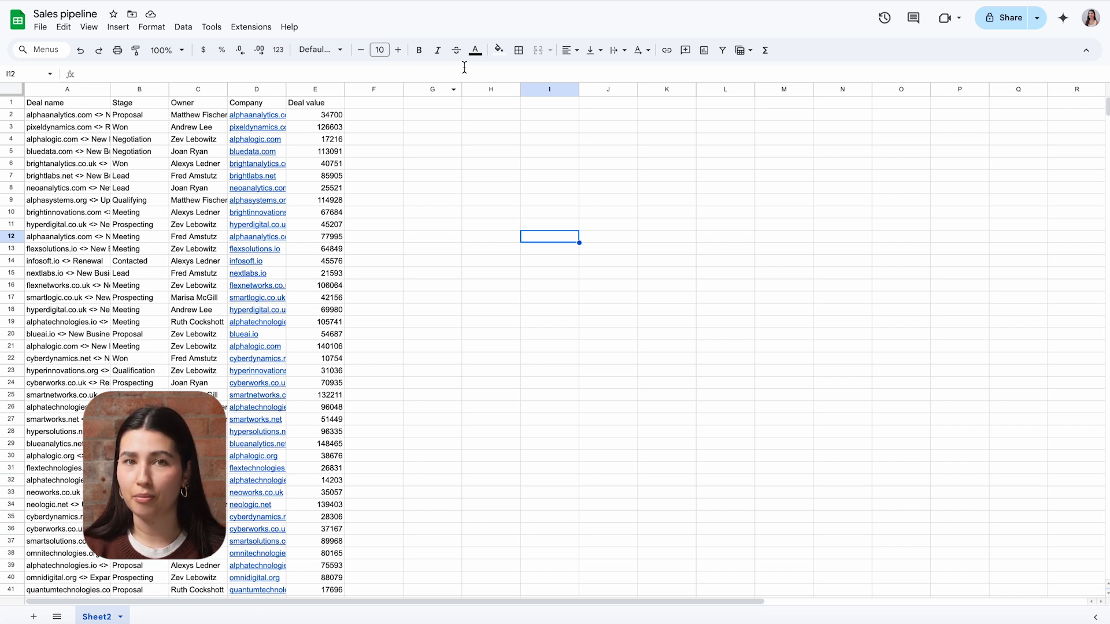
In the Sales pipeline spreadsheet in Google Sheets, review the Deal name, Stage and Owner columns
{"action": "left_click", "coordinate": [88, 108]}
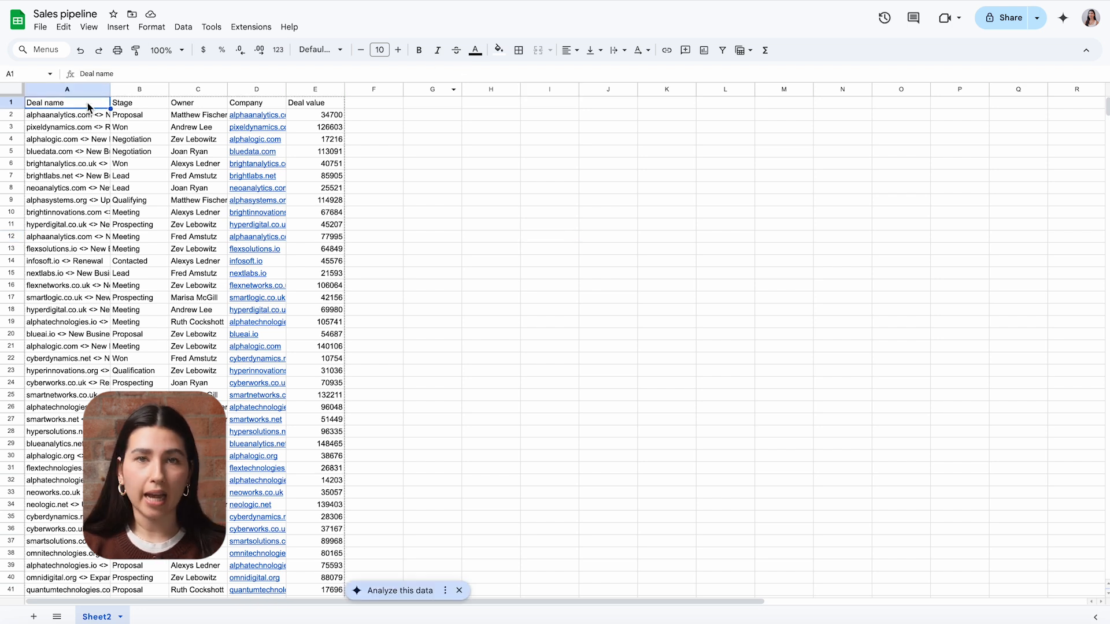
{"action": "left_click", "coordinate": [144, 107]}
{"action": "left_click", "coordinate": [201, 104]}
{"action": "left_click", "coordinate": [414, 164]}
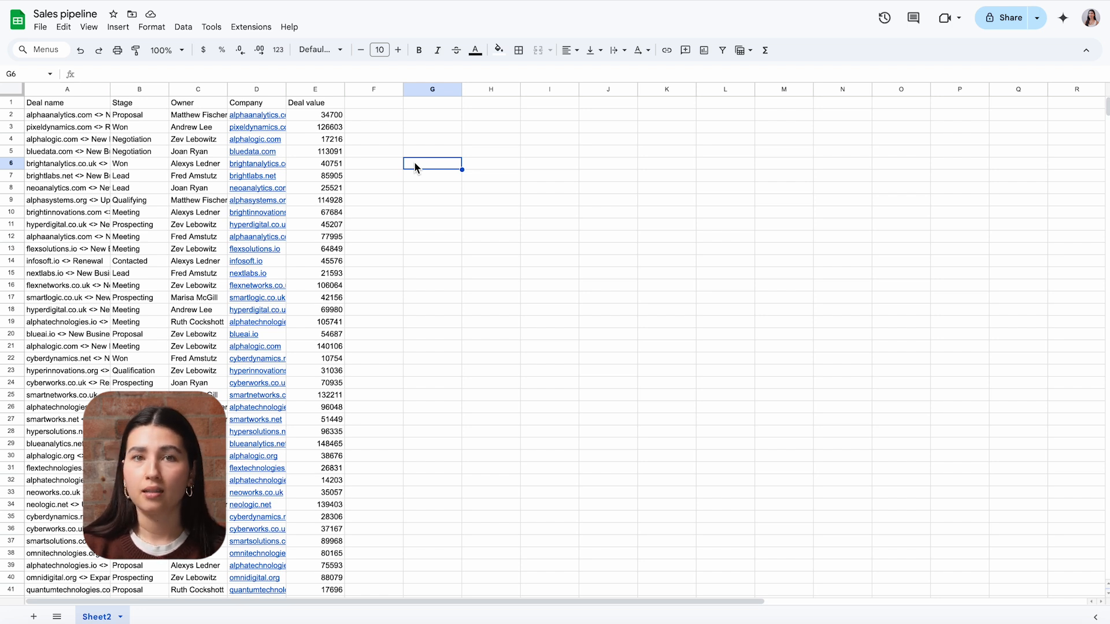
Widen the Company column of the Sales pipeline sheet to fit its domains, and select the column
{"action": "left_click", "coordinate": [269, 105]}
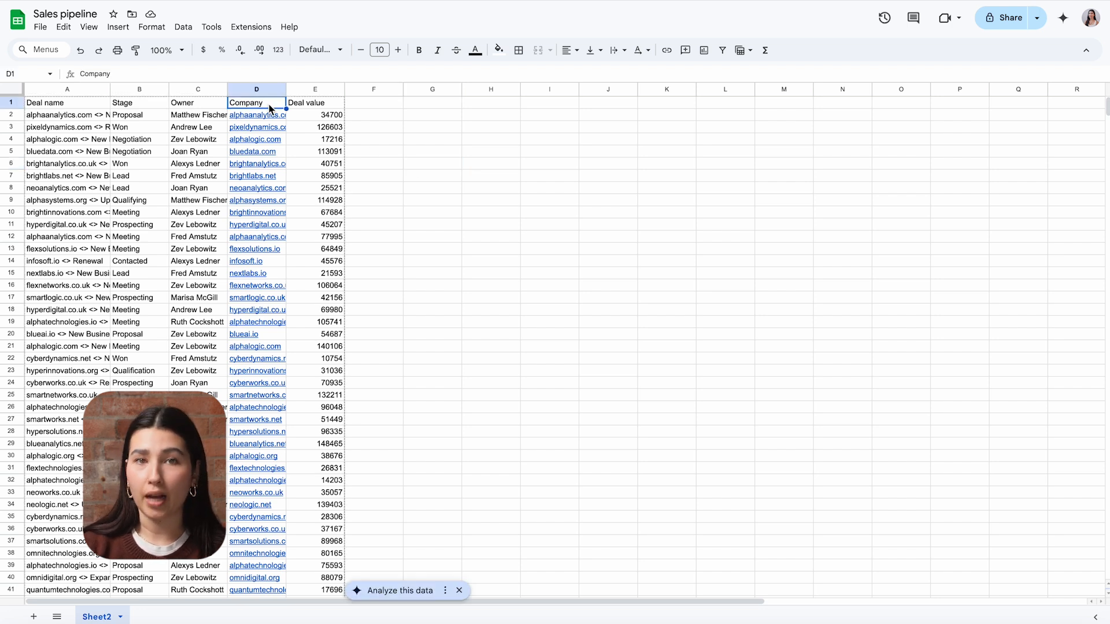
{"action": "left_click_drag", "start_coordinate": [285, 90], "coordinate": [315, 90]}
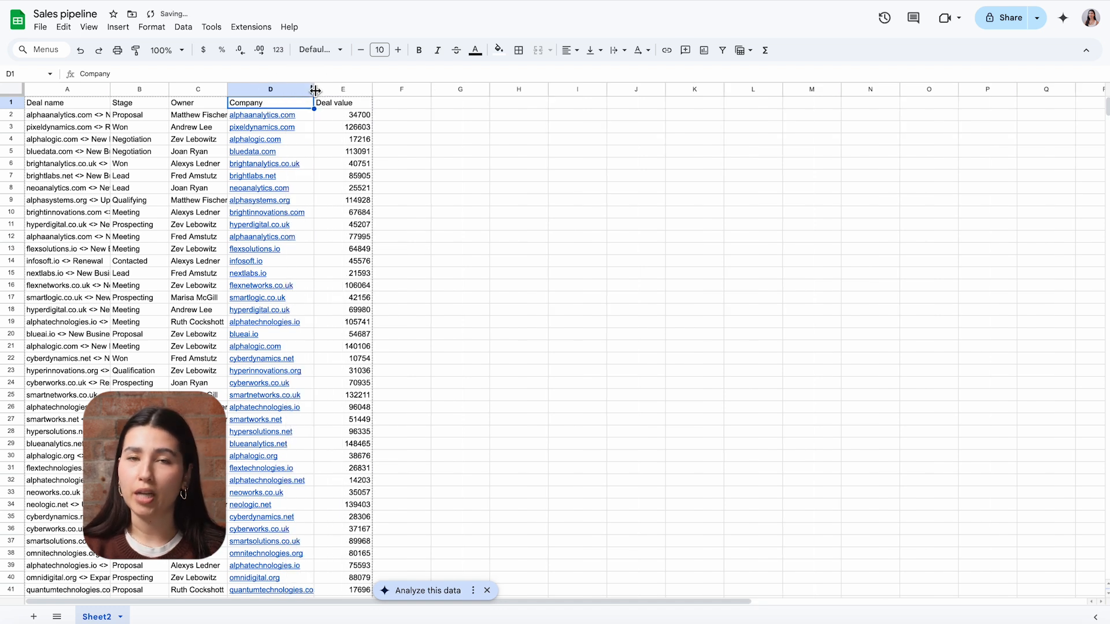
{"action": "left_click", "coordinate": [415, 177]}
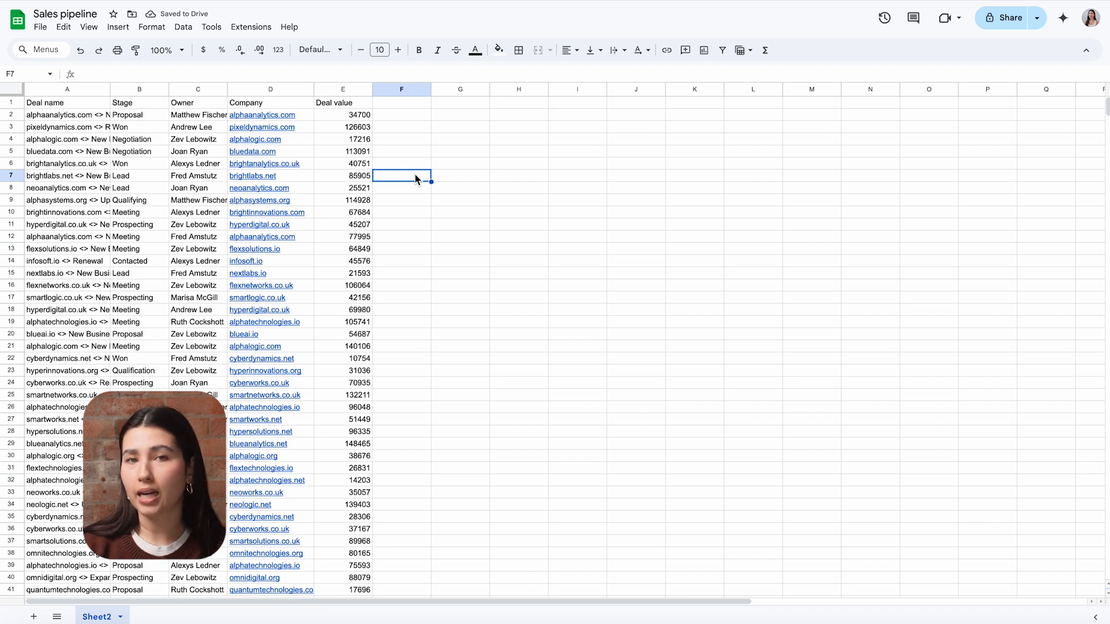
{"action": "left_click", "coordinate": [283, 88]}
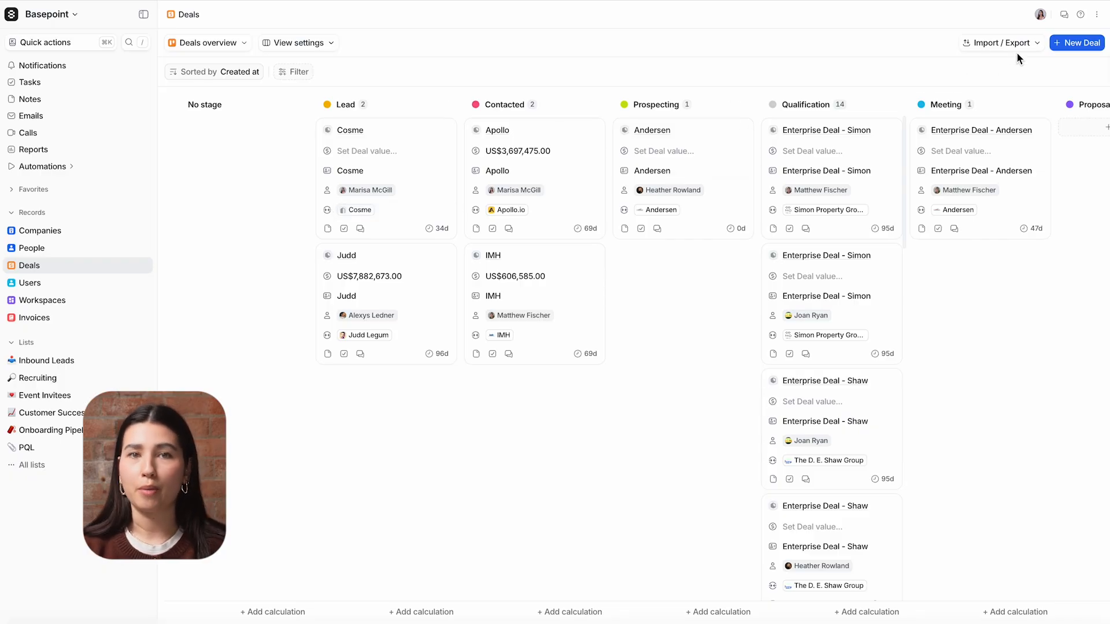
Start a CSV import for Deals with the file Sales pipeline - Sheet2.csv and proceed to column mapping
{"action": "left_click", "coordinate": [1019, 45]}
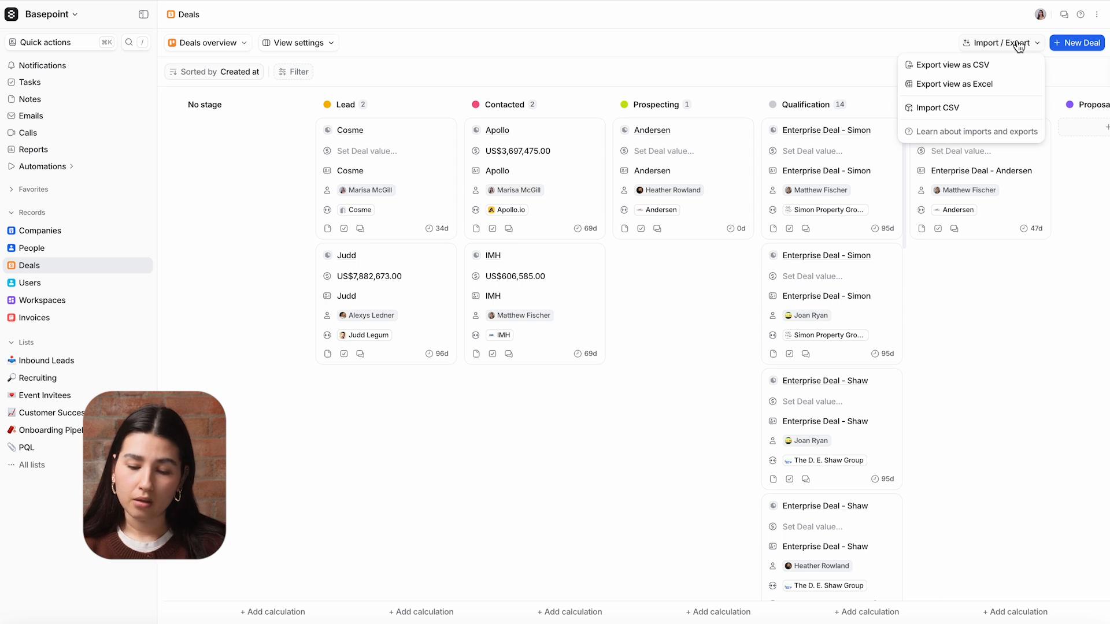
{"action": "left_click", "coordinate": [988, 110]}
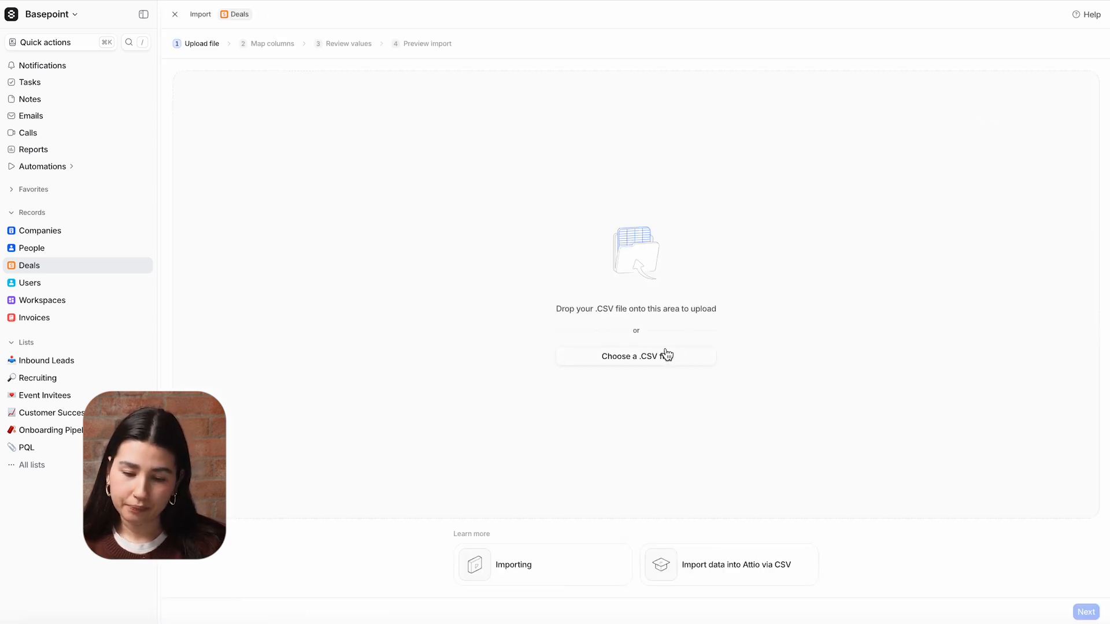
{"action": "left_click", "coordinate": [665, 355]}
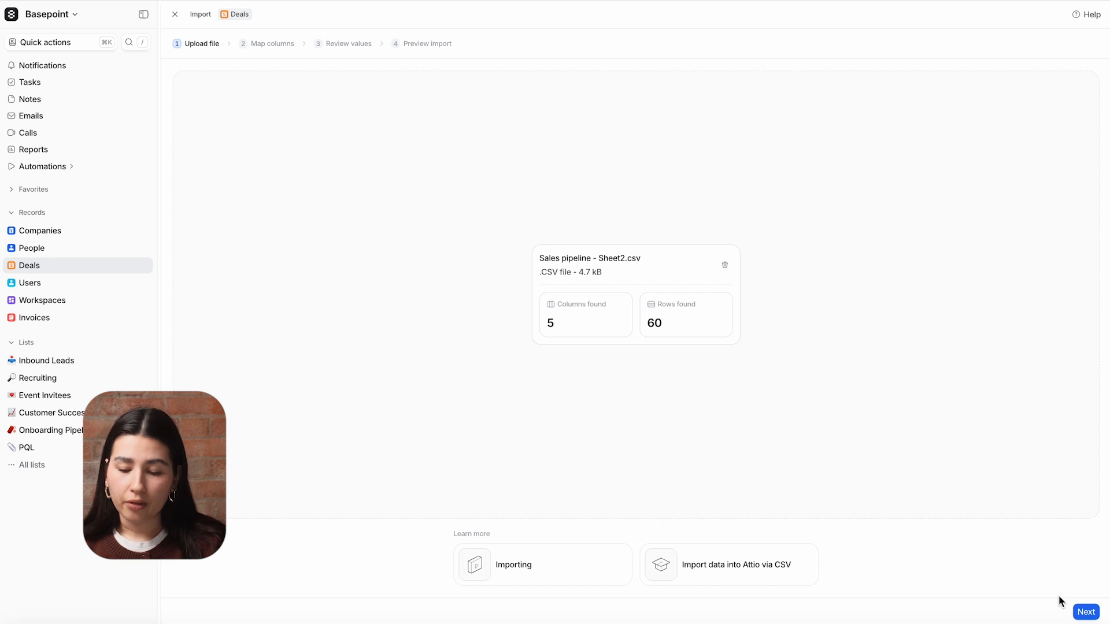
{"action": "left_click", "coordinate": [1080, 611]}
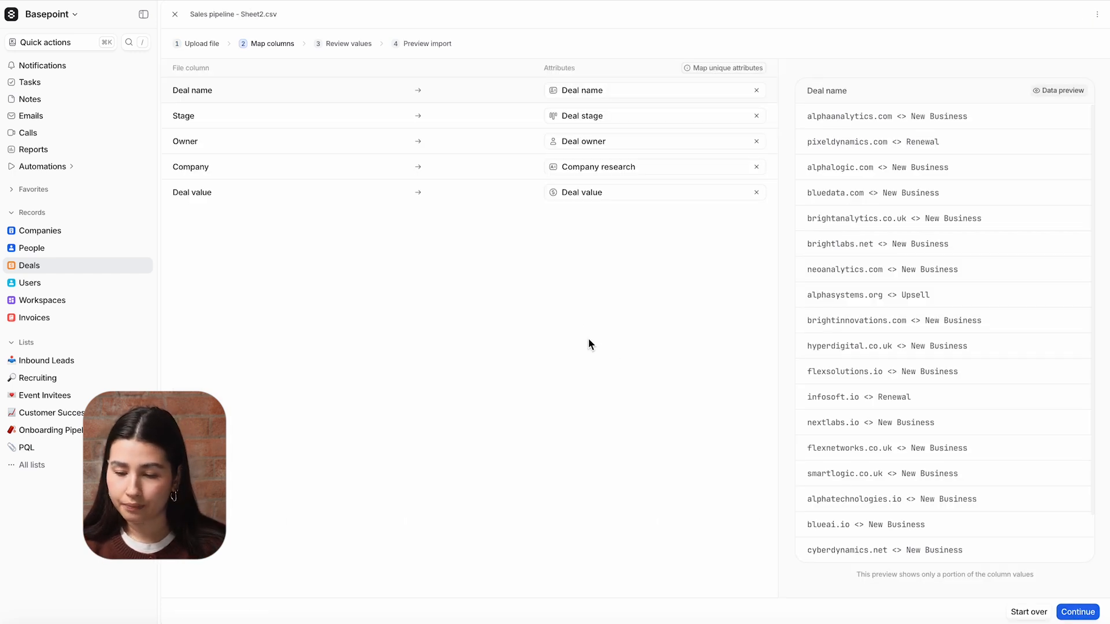
Map the Company column to Associated company > Domains and continue to value review without mapping a record ID
{"action": "left_click", "coordinate": [756, 167]}
{"action": "left_click", "coordinate": [703, 173]}
{"action": "left_click", "coordinate": [667, 327]}
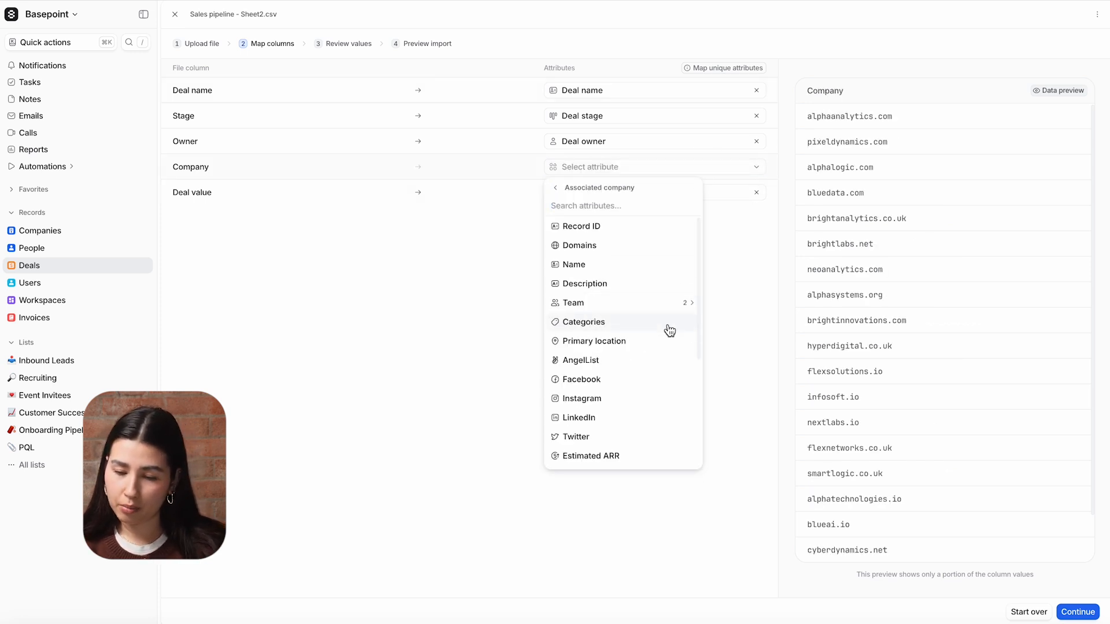
{"action": "left_click", "coordinate": [615, 251]}
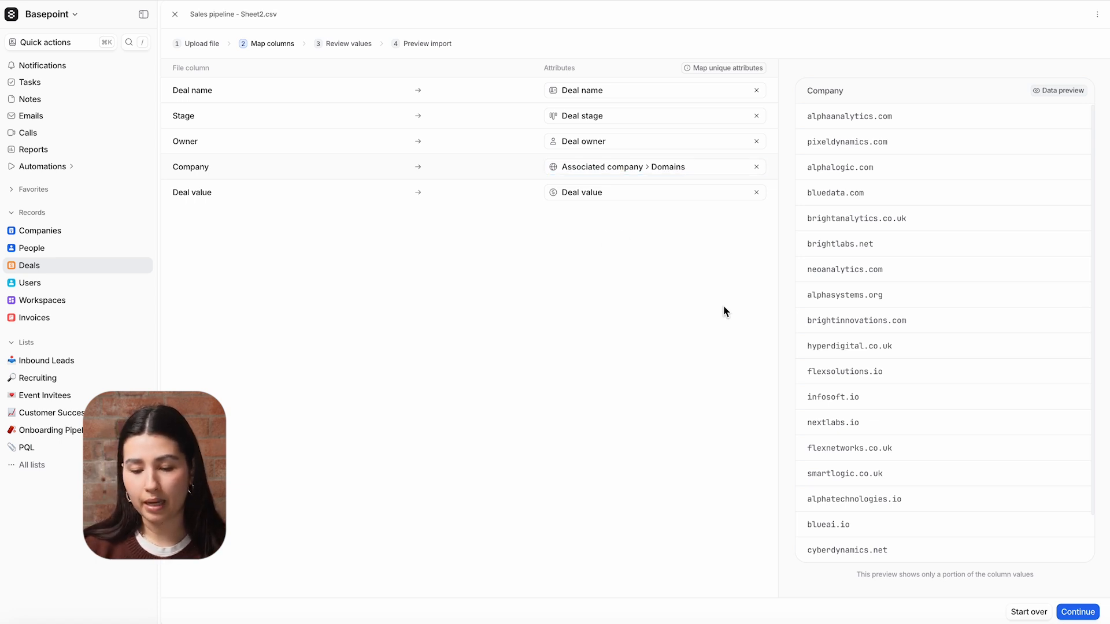
{"action": "left_click", "coordinate": [1079, 616]}
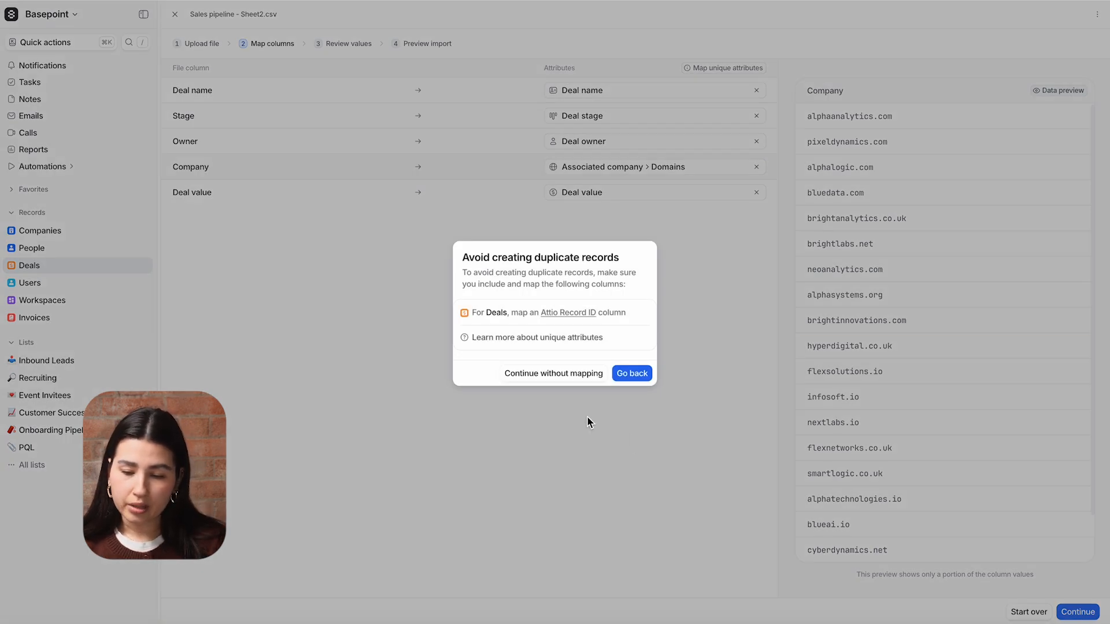
{"action": "left_click", "coordinate": [553, 374]}
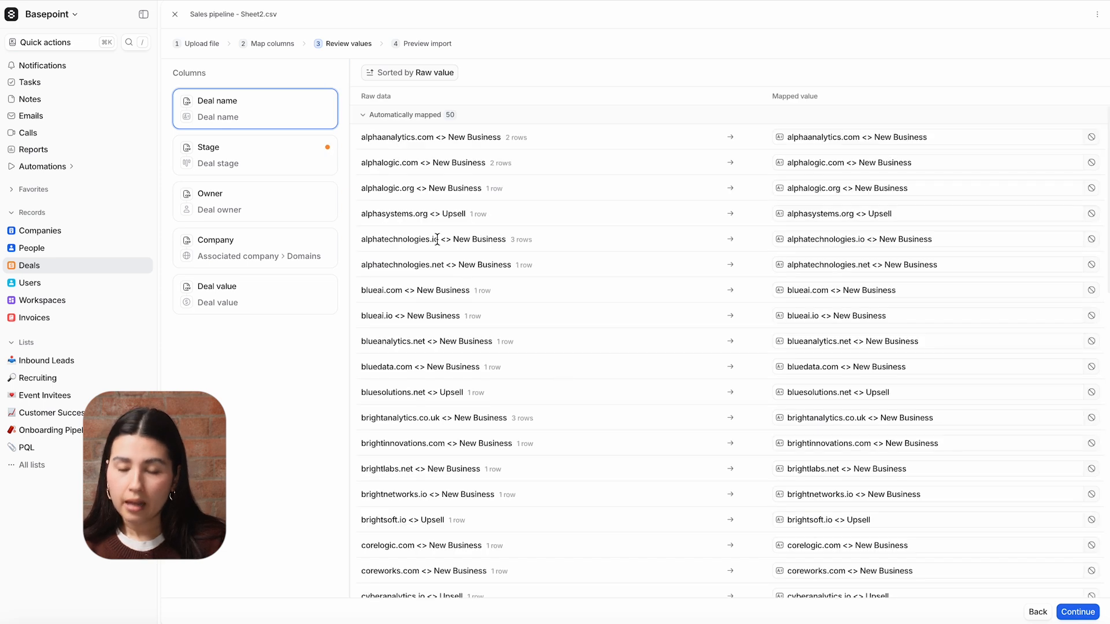
In the Stage column's values, map the unmatched Qualifying value to the existing Qualification status
{"action": "left_click", "coordinate": [324, 155]}
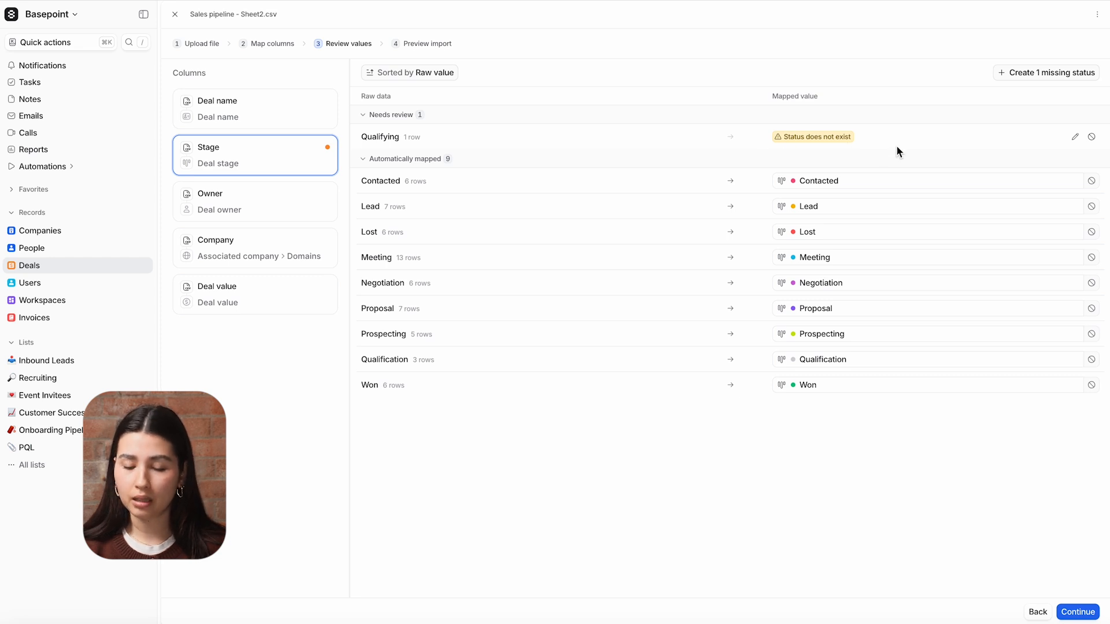
{"action": "left_click", "coordinate": [1074, 137]}
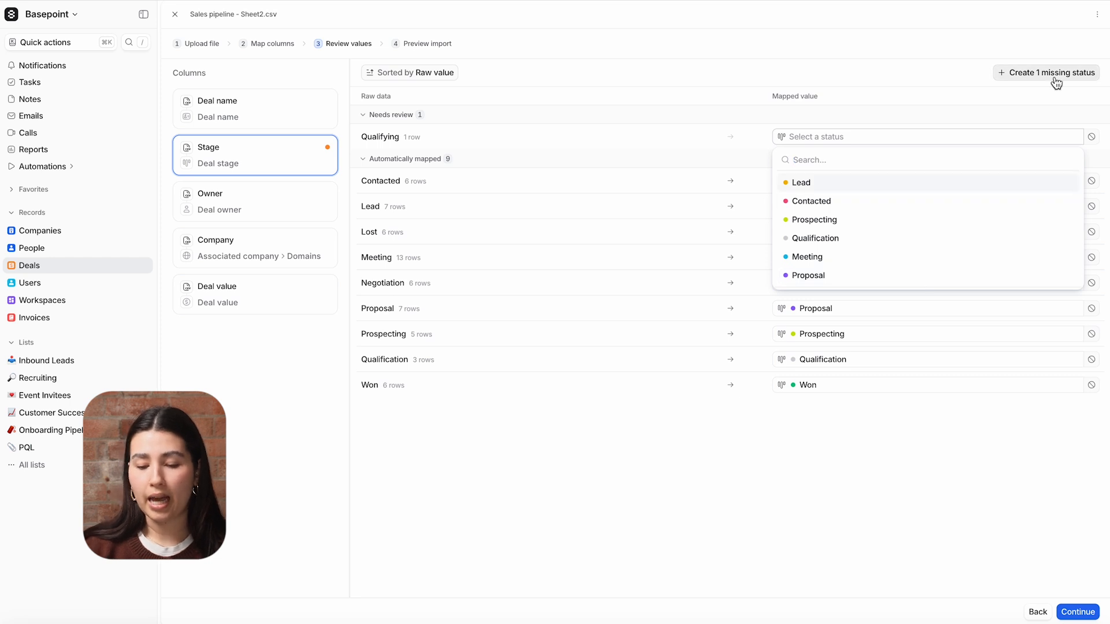
{"action": "left_click", "coordinate": [1034, 76]}
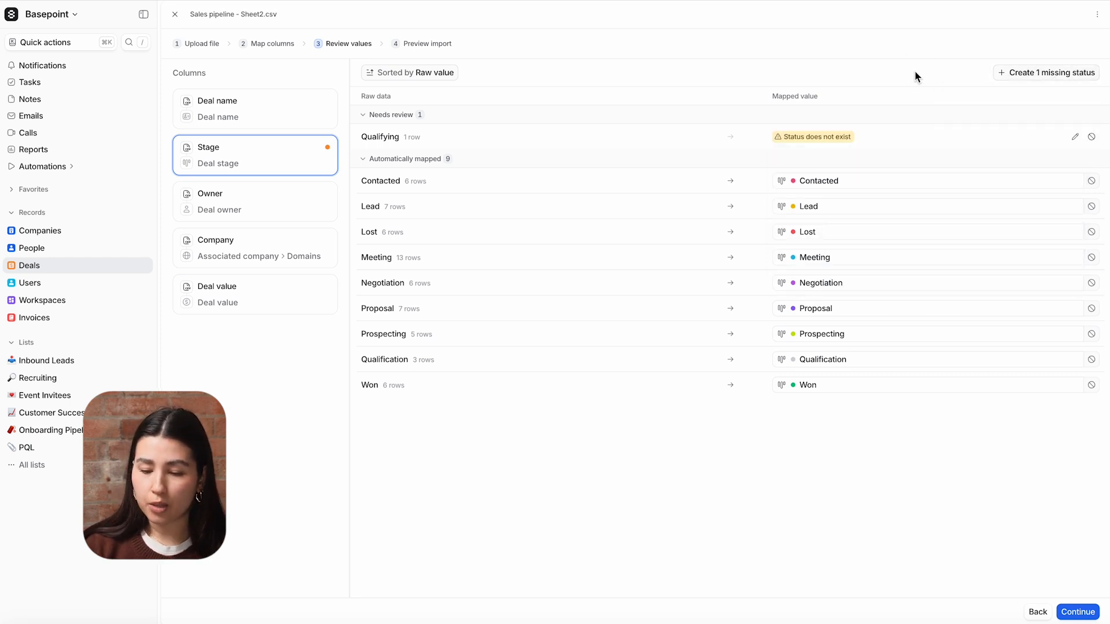
{"action": "left_click", "coordinate": [1076, 139]}
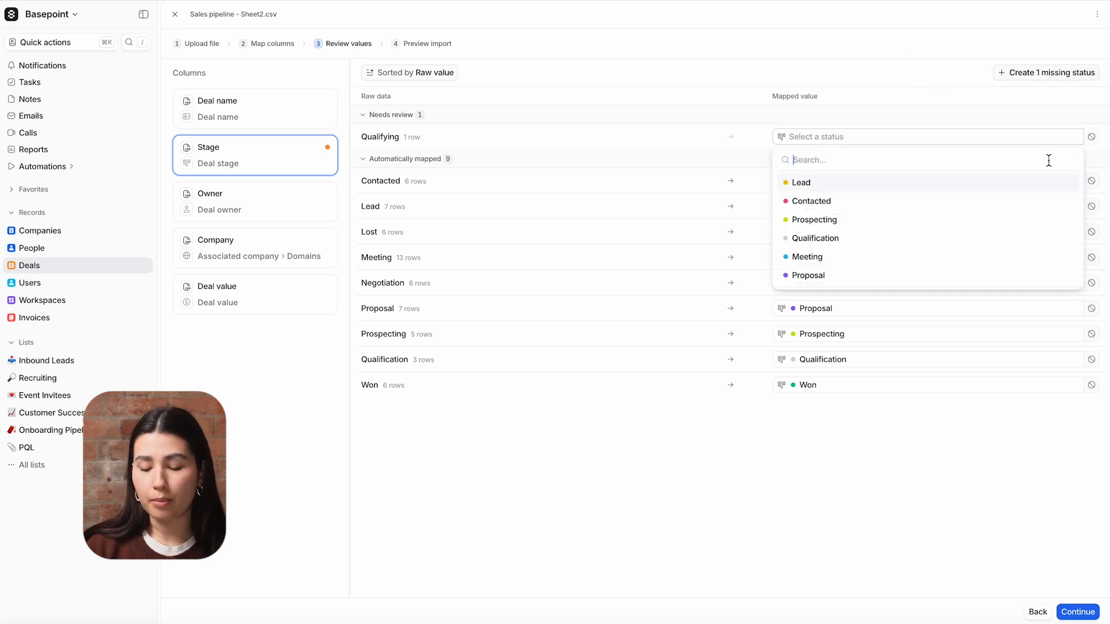
{"action": "left_click", "coordinate": [950, 237]}
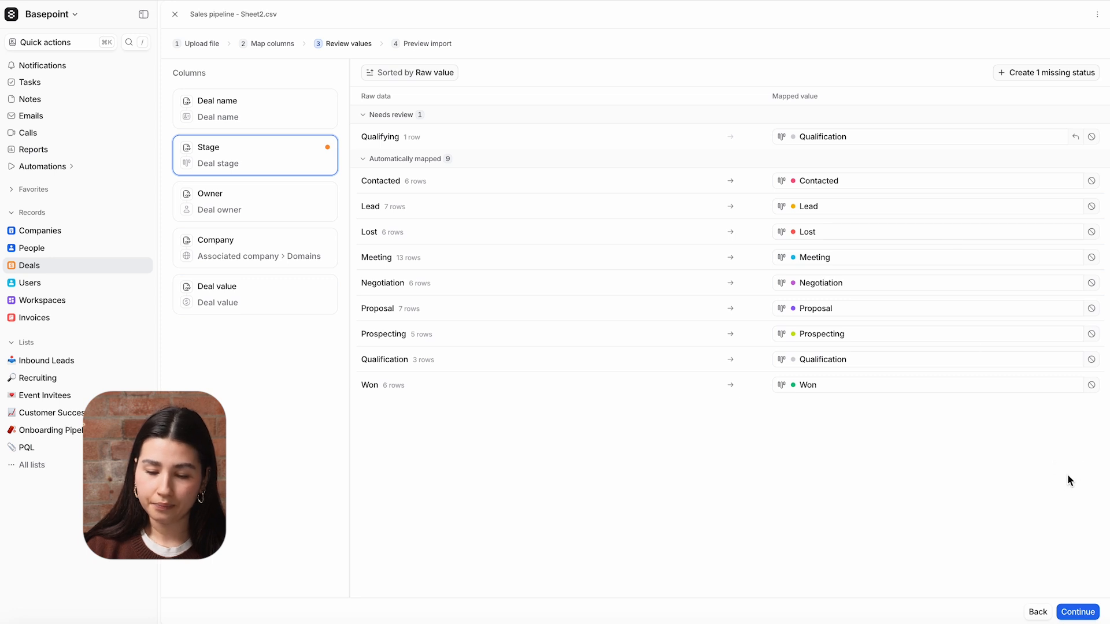
Proceed to the import preview and check the Deals and Companies records it will affect
{"action": "left_click", "coordinate": [1078, 614]}
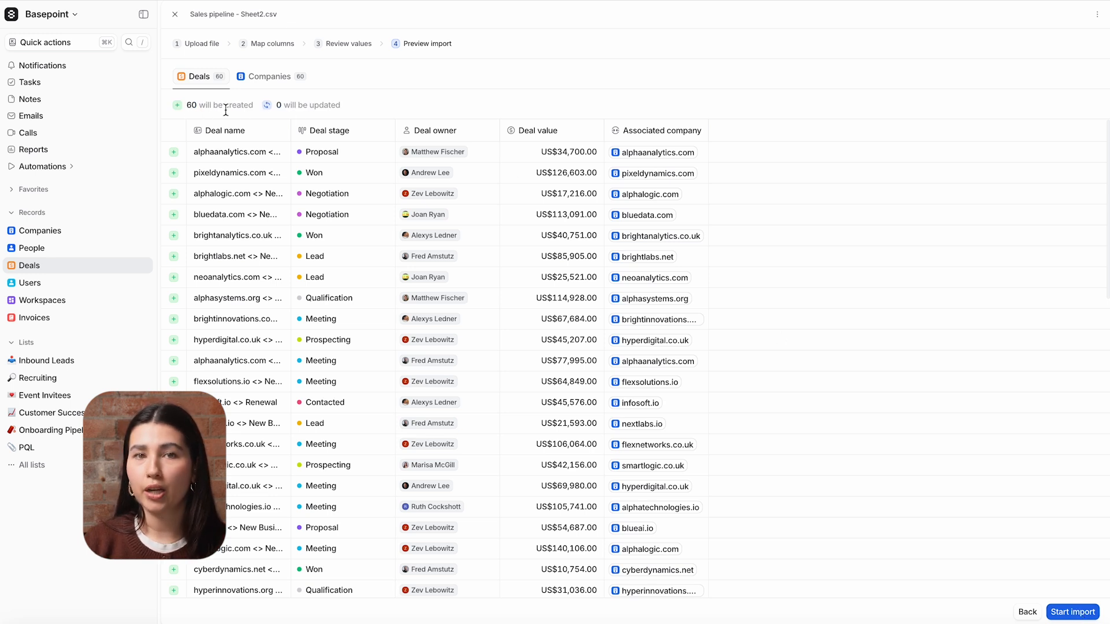
{"action": "left_click", "coordinate": [266, 80]}
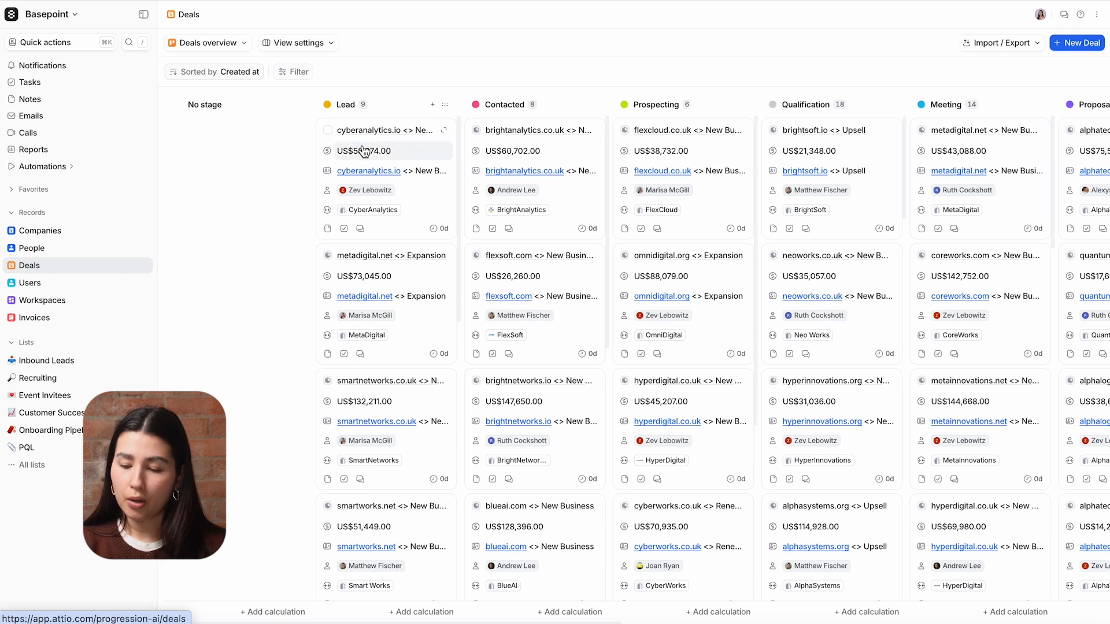
View the edit history of the deal value on the cyberanalytics.io deal in the Lead stage, and close it
{"action": "right_click", "coordinate": [389, 158]}
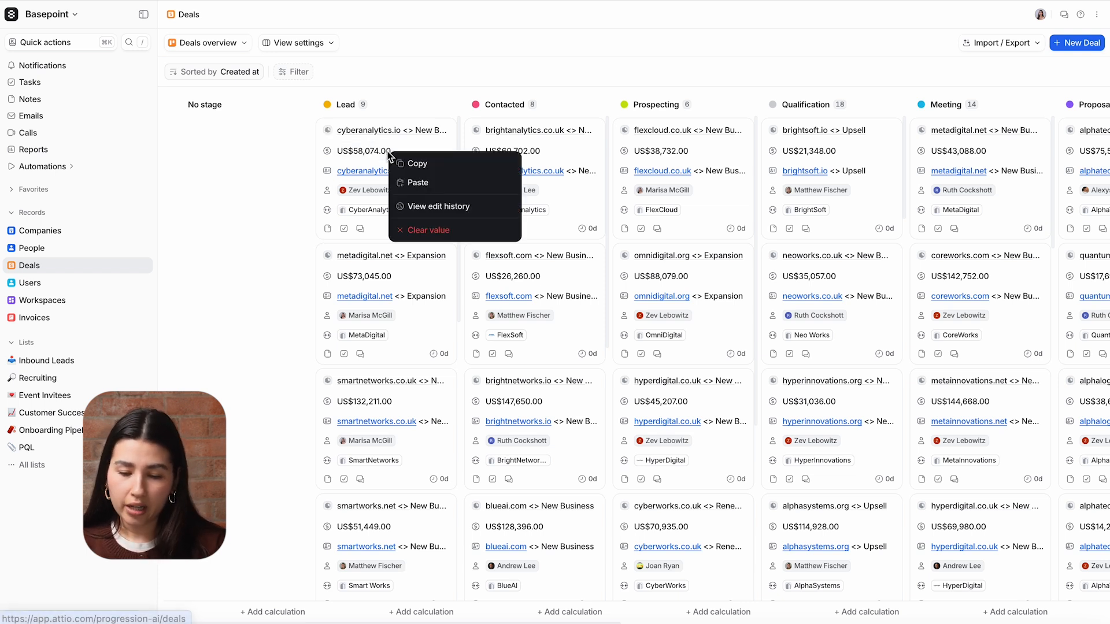
{"action": "left_click", "coordinate": [426, 210]}
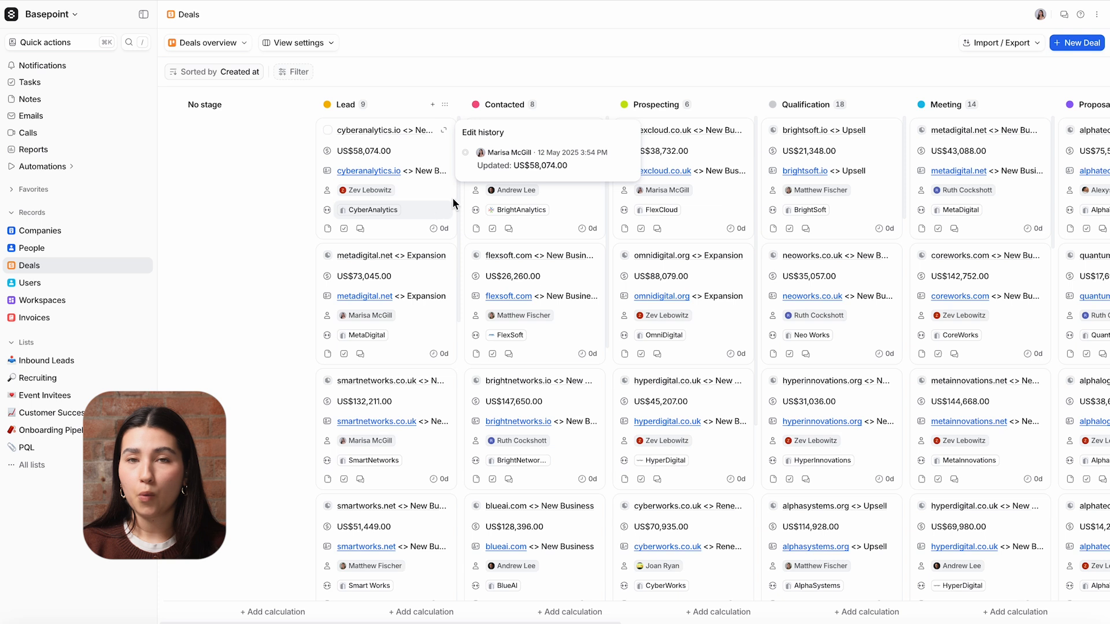
{"action": "mouse_move", "coordinate": [598, 173]}
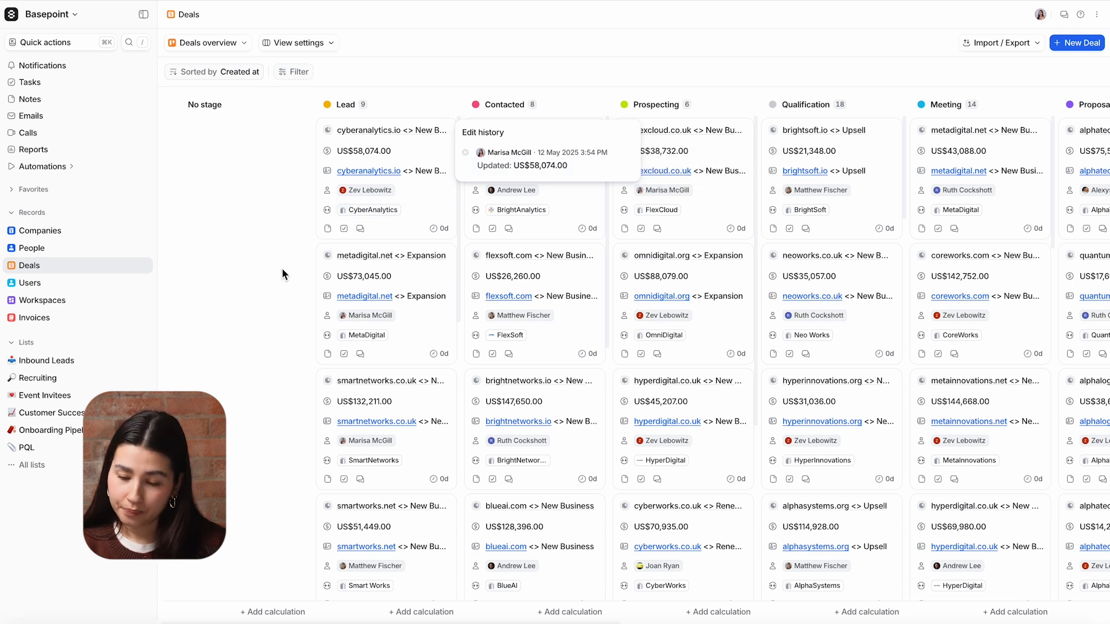
{"action": "left_click", "coordinate": [250, 288]}
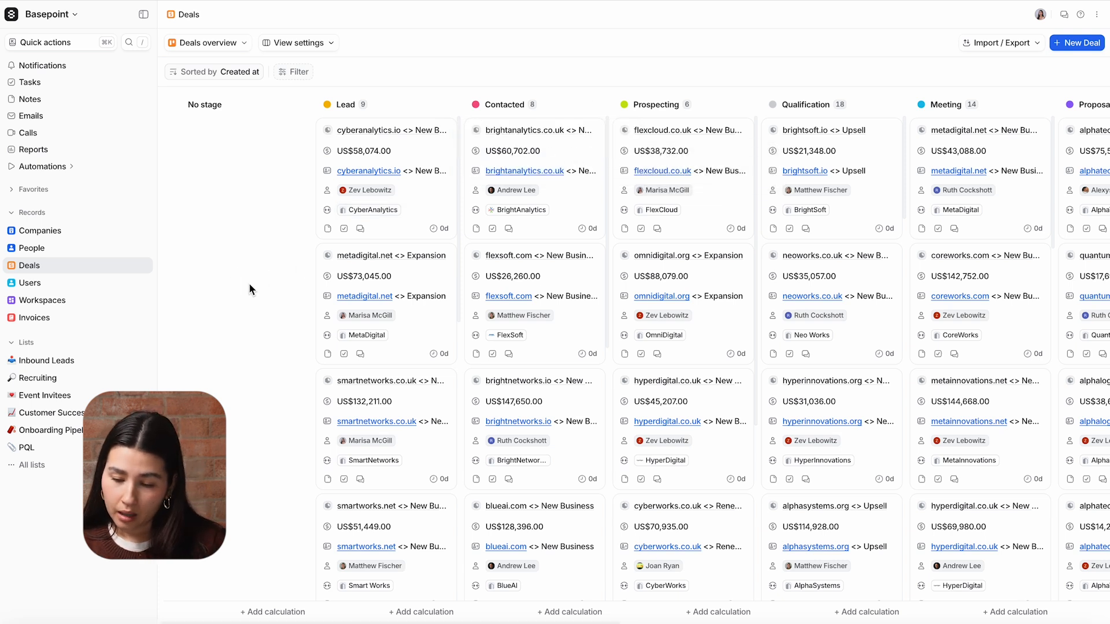
View the CyberAnalytics company record associated with the cyberanalytics.io deal, and return to the Deals overview
{"action": "left_click", "coordinate": [375, 214]}
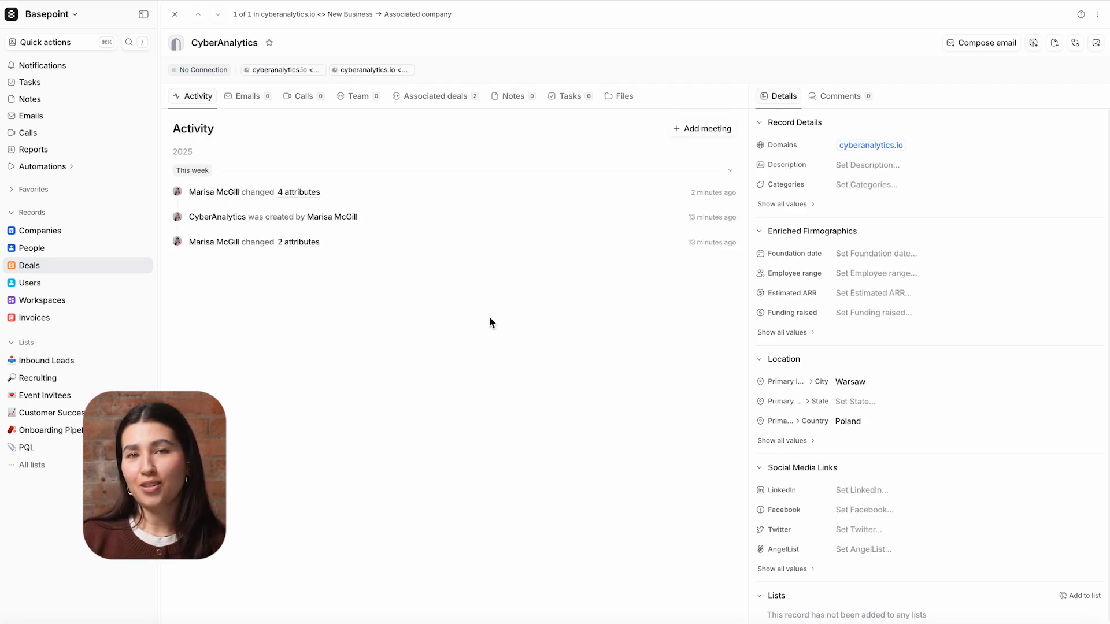
{"action": "left_click", "coordinate": [113, 273]}
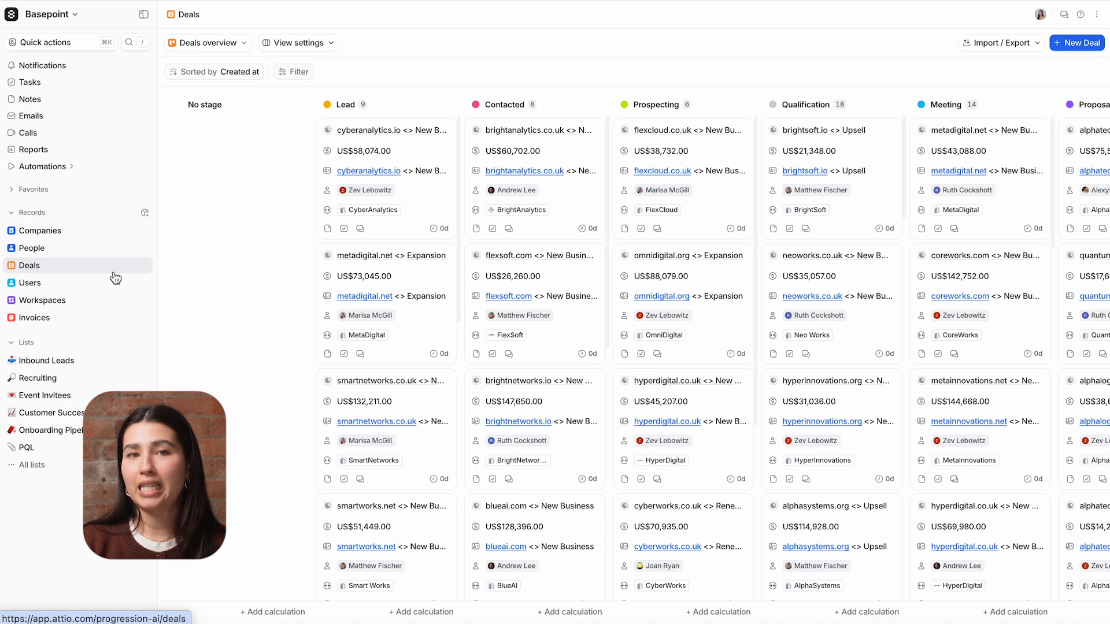